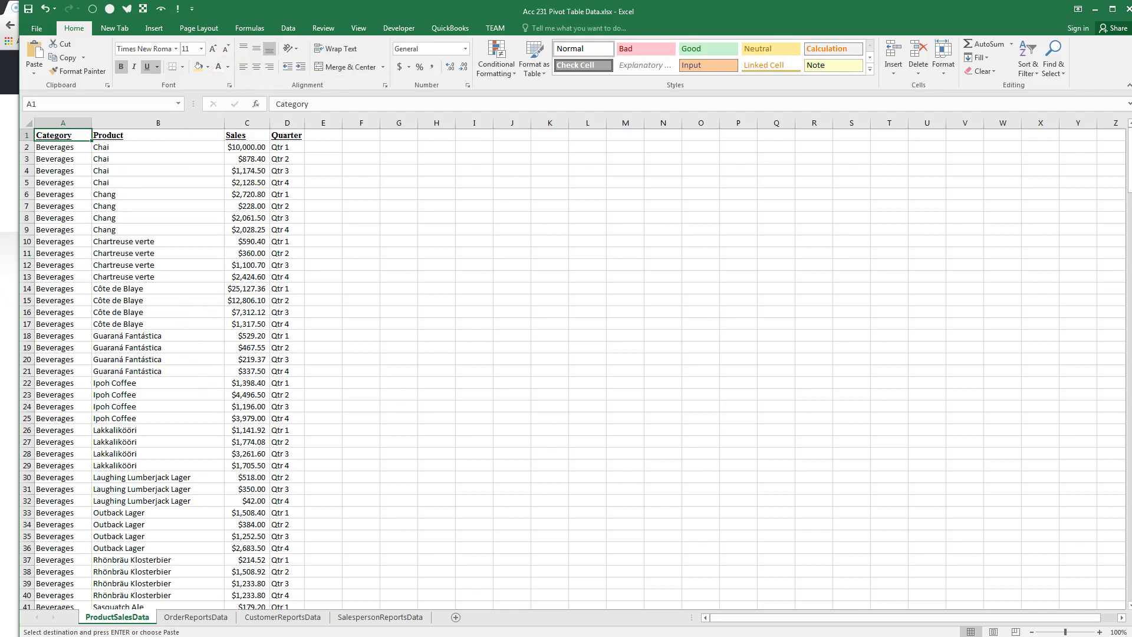
Step: Arrange the task workbook and the Word task description alongside the Excel data workbook
drag(1131, 27, 662, 27)
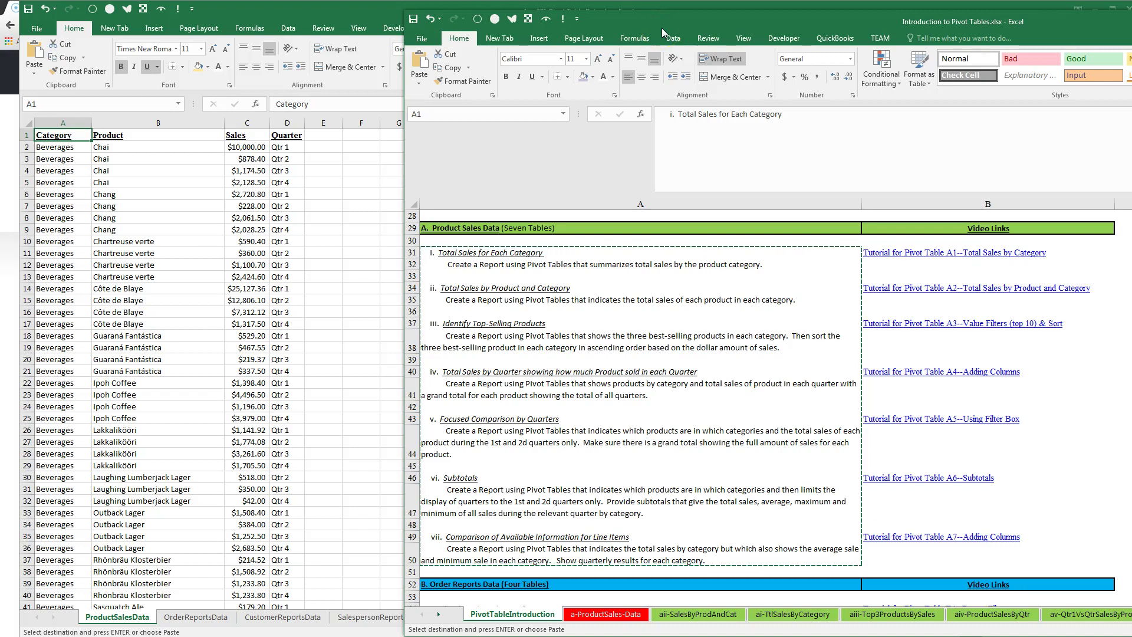
click(658, 32)
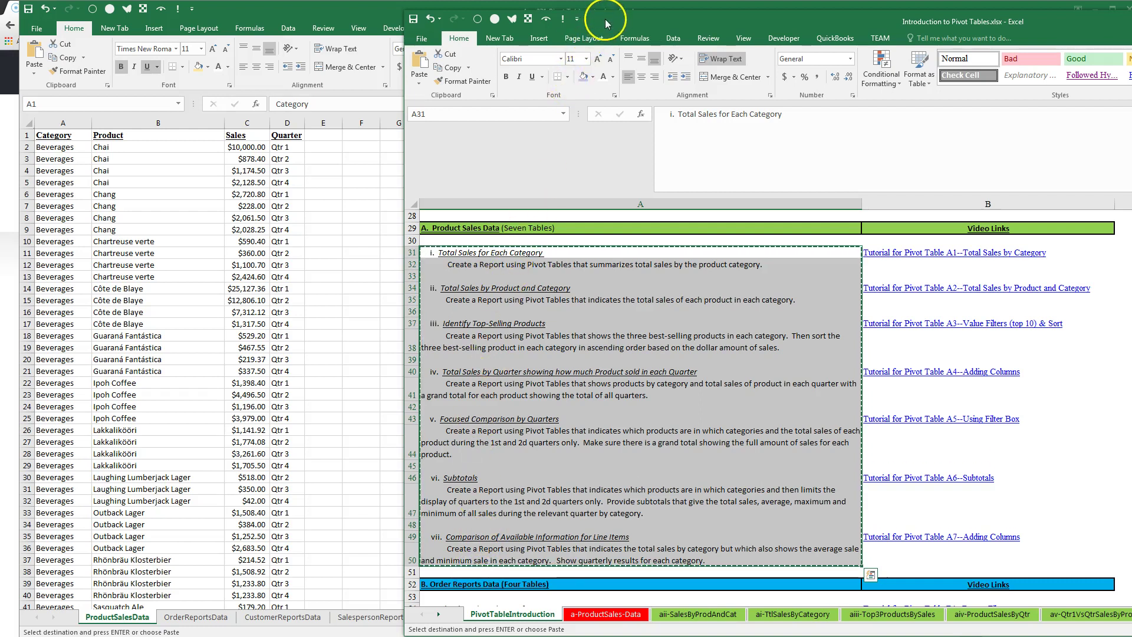
drag(598, 15, 1131, 3)
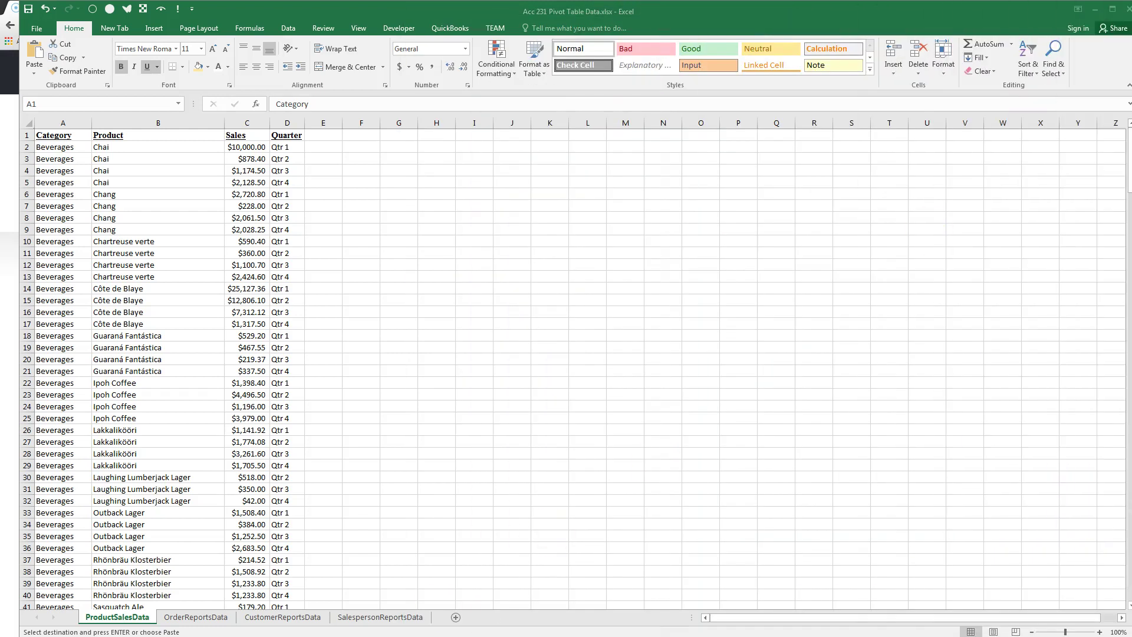
key(alt+Tab)
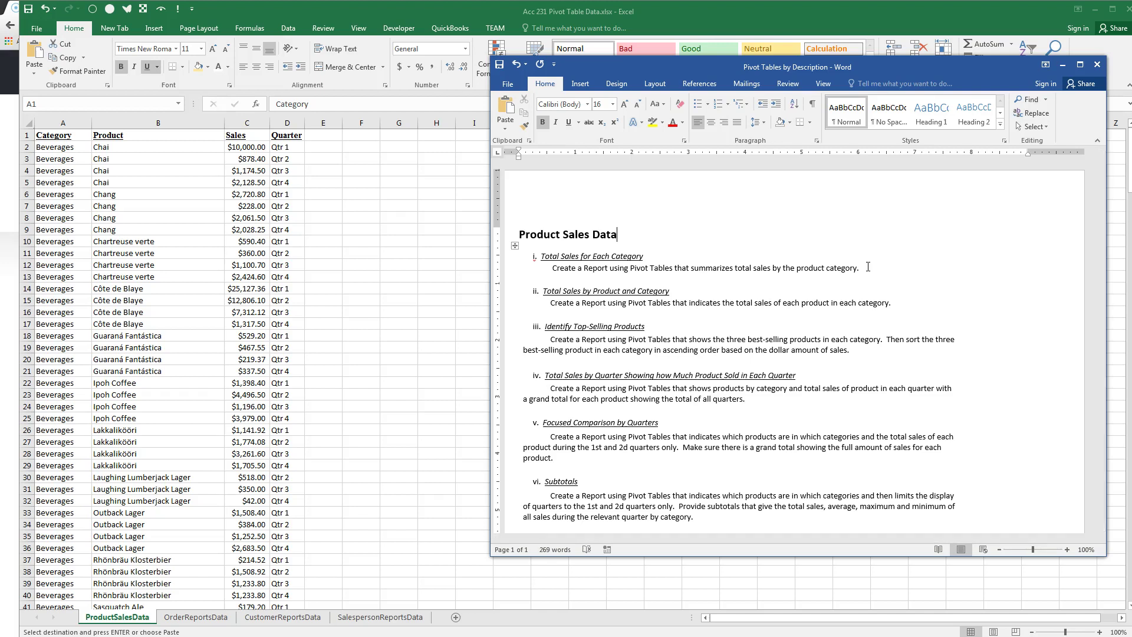
click(619, 234)
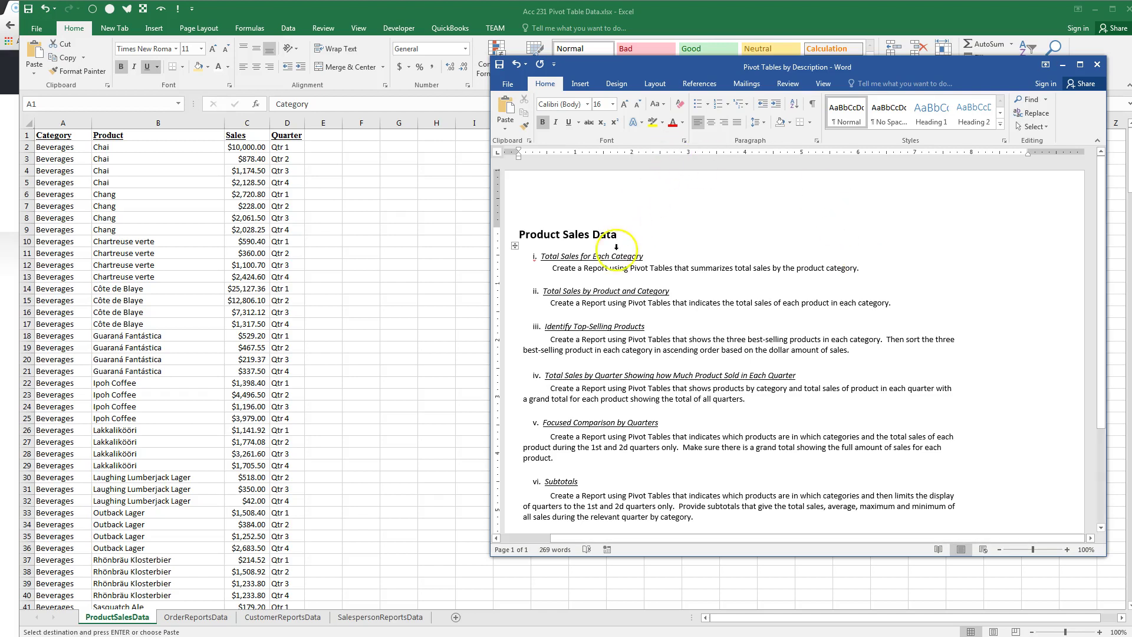
click(613, 21)
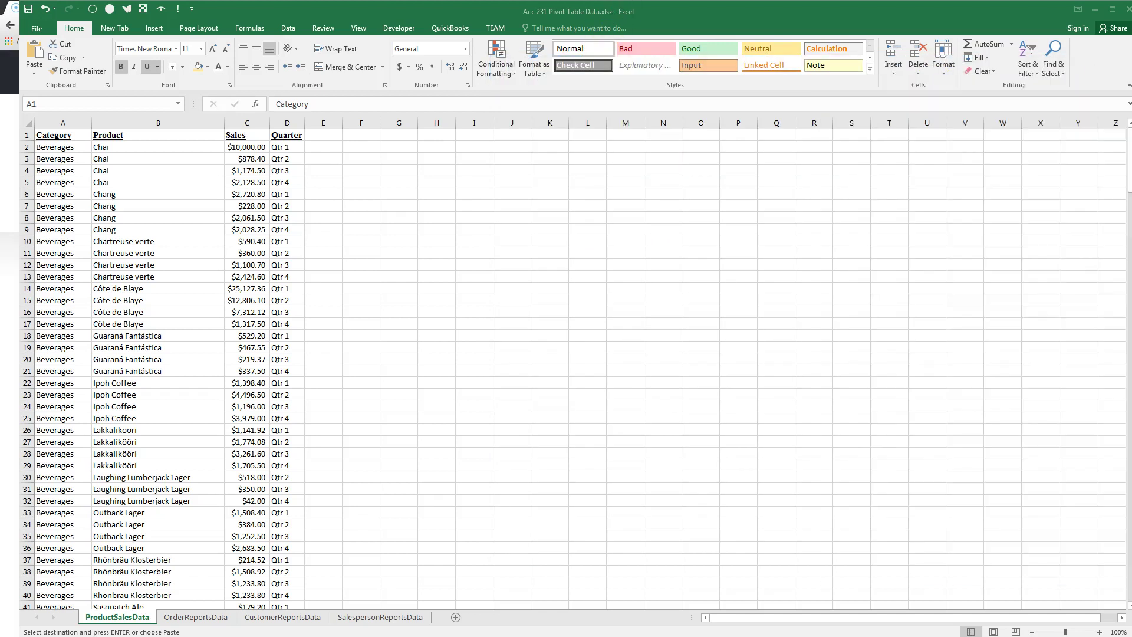
click(584, 14)
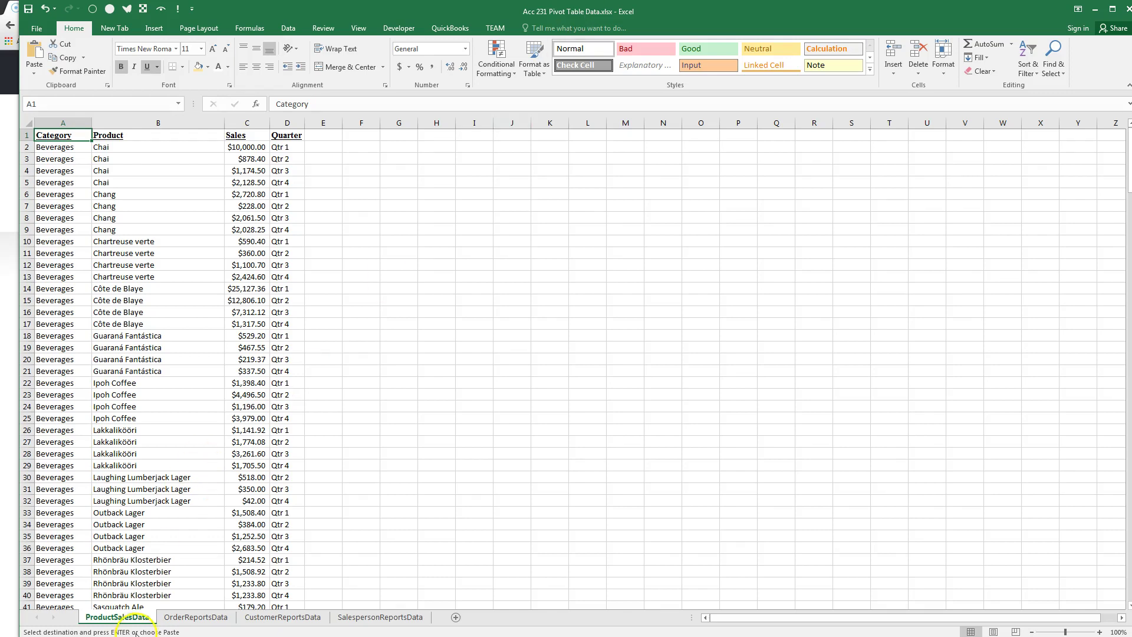
Step: Browse the OrderReportsData, CustomerReportsData and SalespersonReportsData sheets, then return to ProductSalesData
click(186, 617)
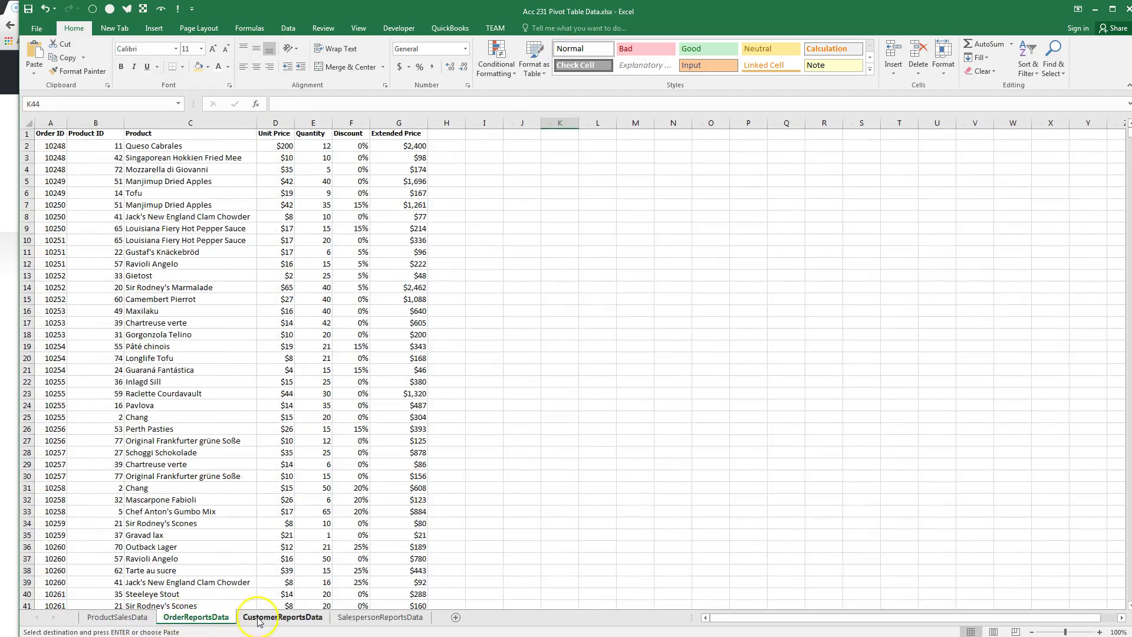
click(262, 619)
click(349, 617)
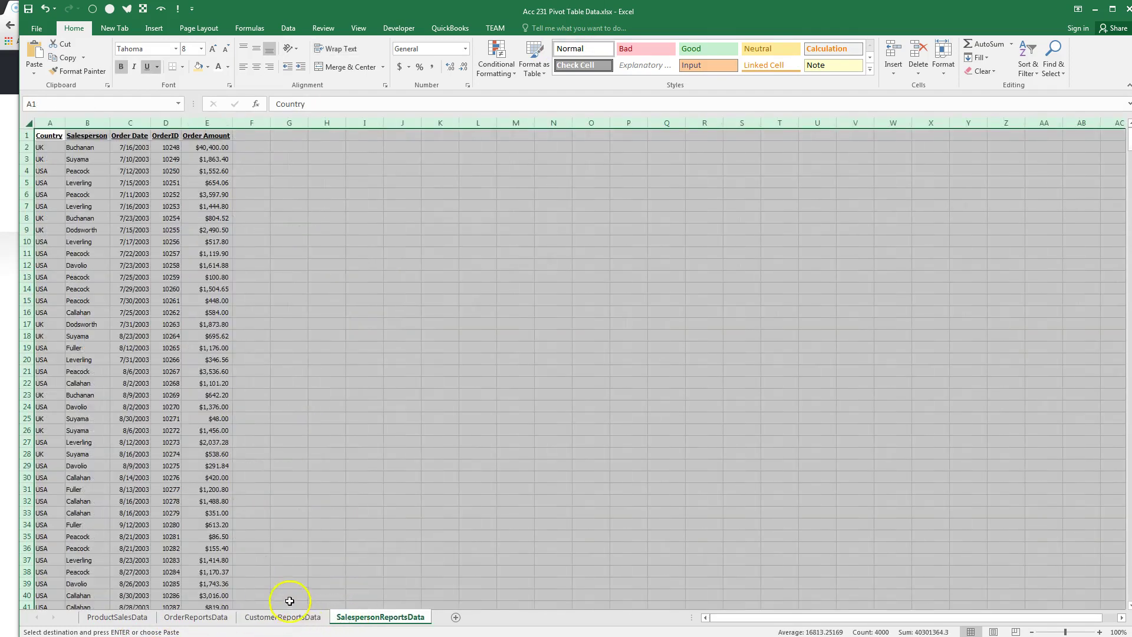
click(112, 619)
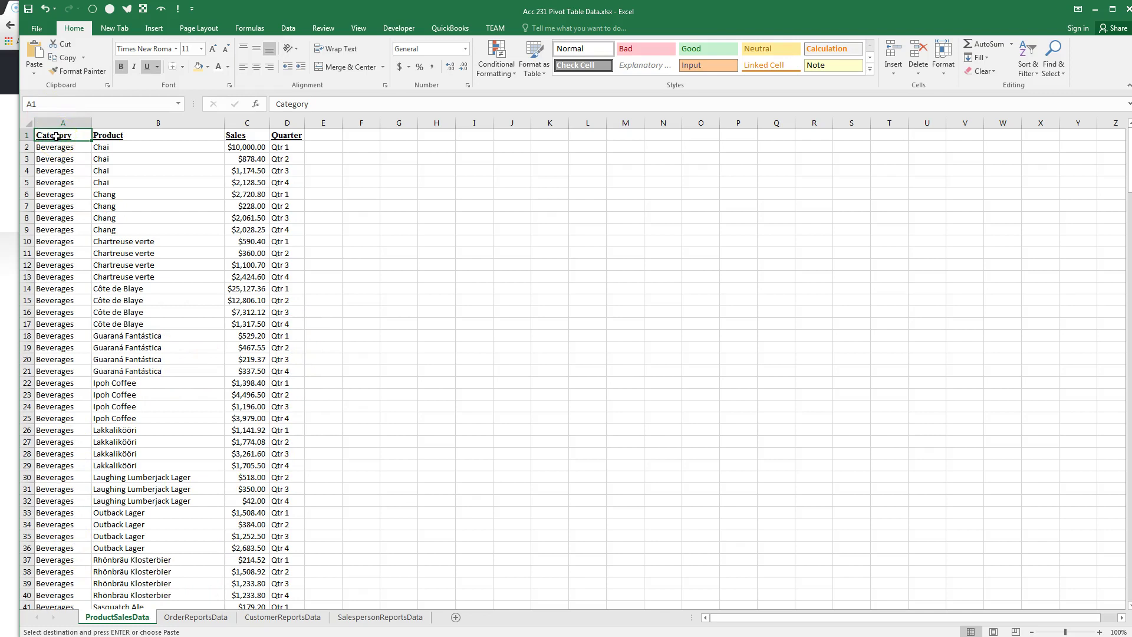
Step: Open Create PivotTable for range A1:D287, placing the report on a new worksheet
click(164, 287)
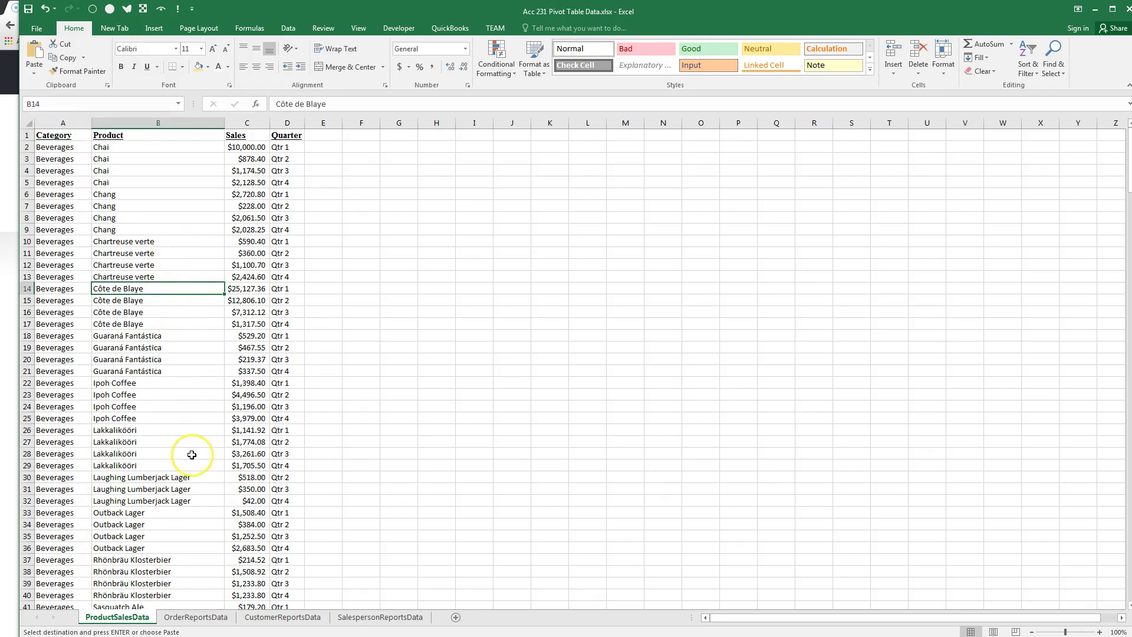
click(154, 30)
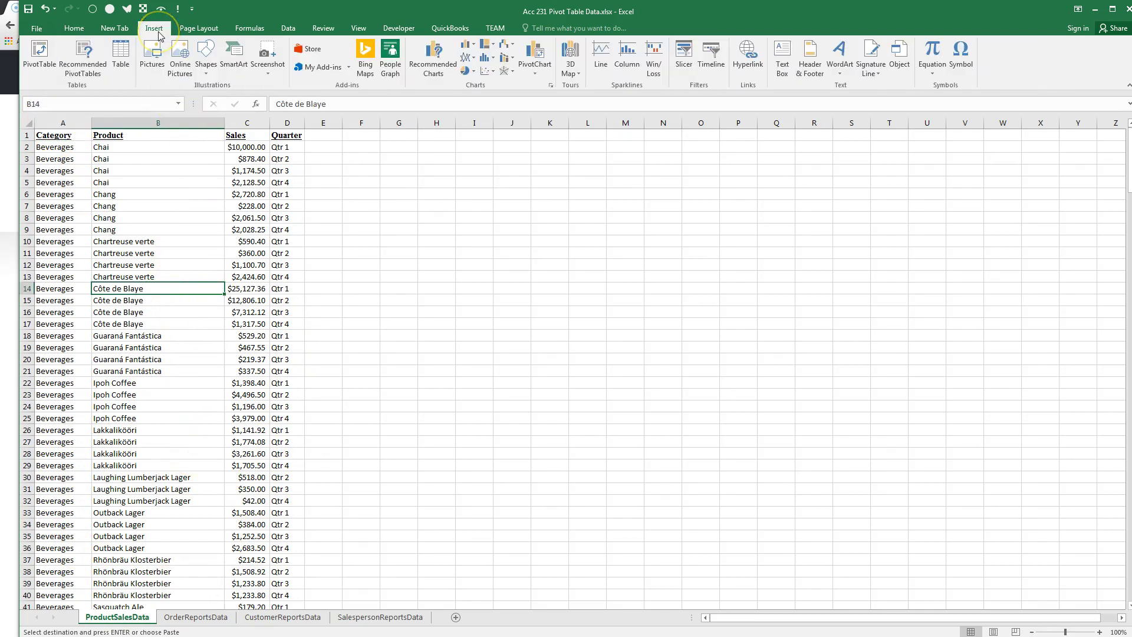
click(40, 51)
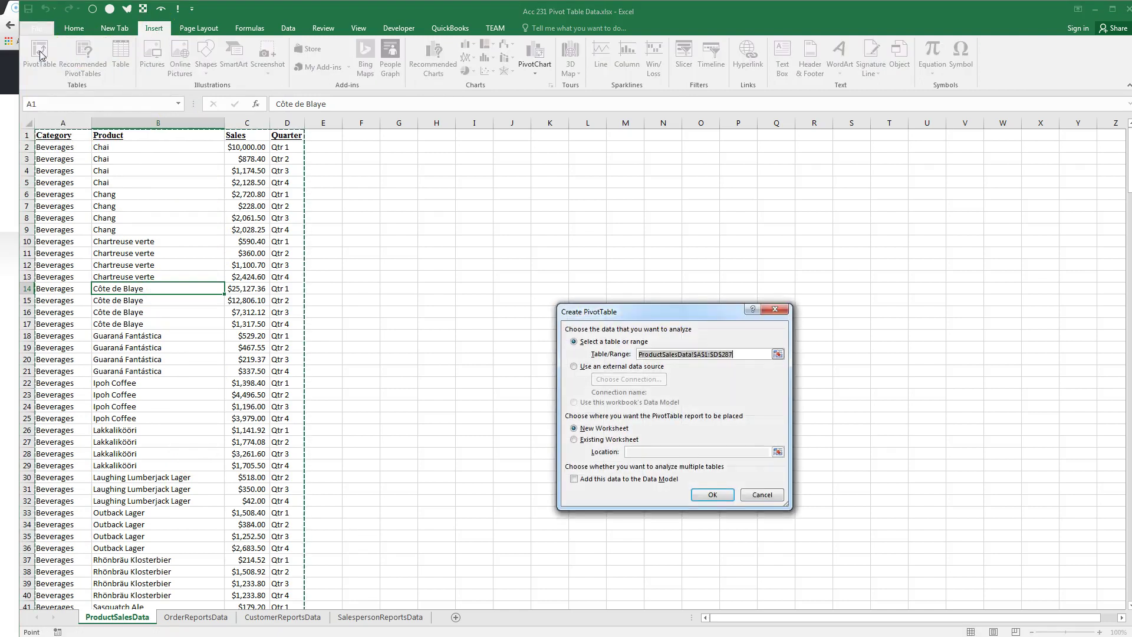
drag(613, 314, 389, 208)
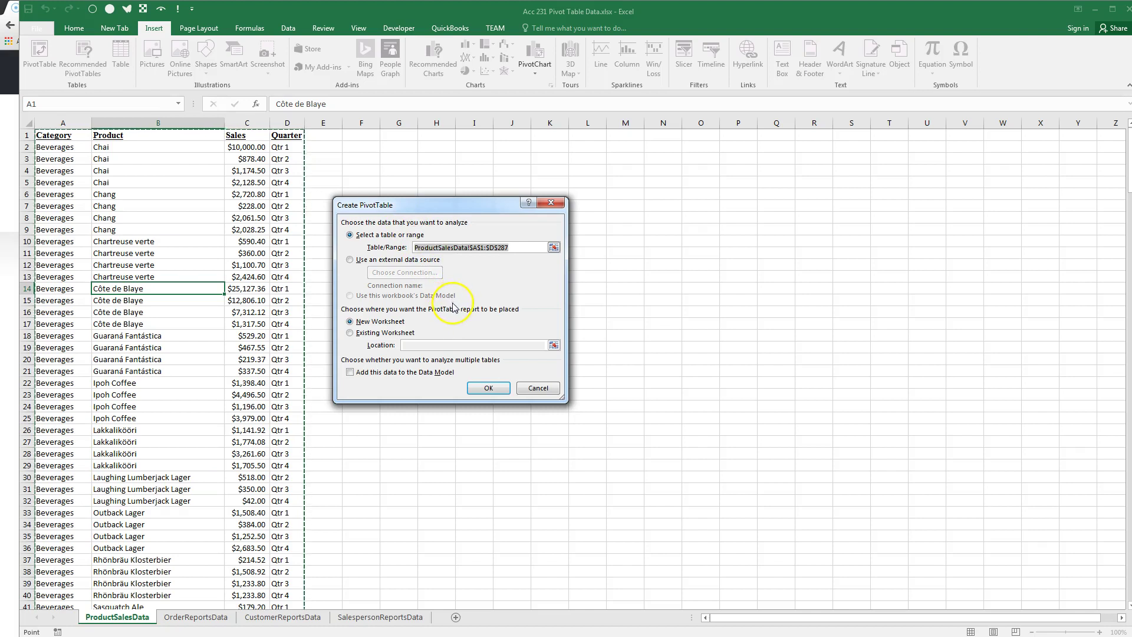
Step: Confirm the dialog so PivotTable1 is created on a new Sheet1
click(501, 391)
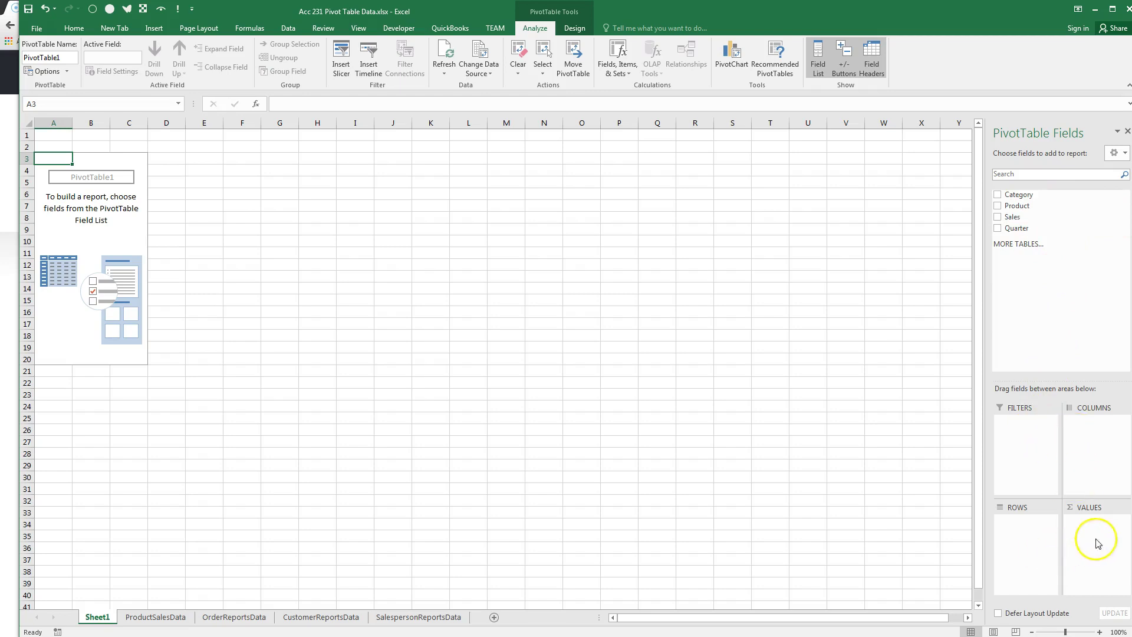
key(alt+Tab)
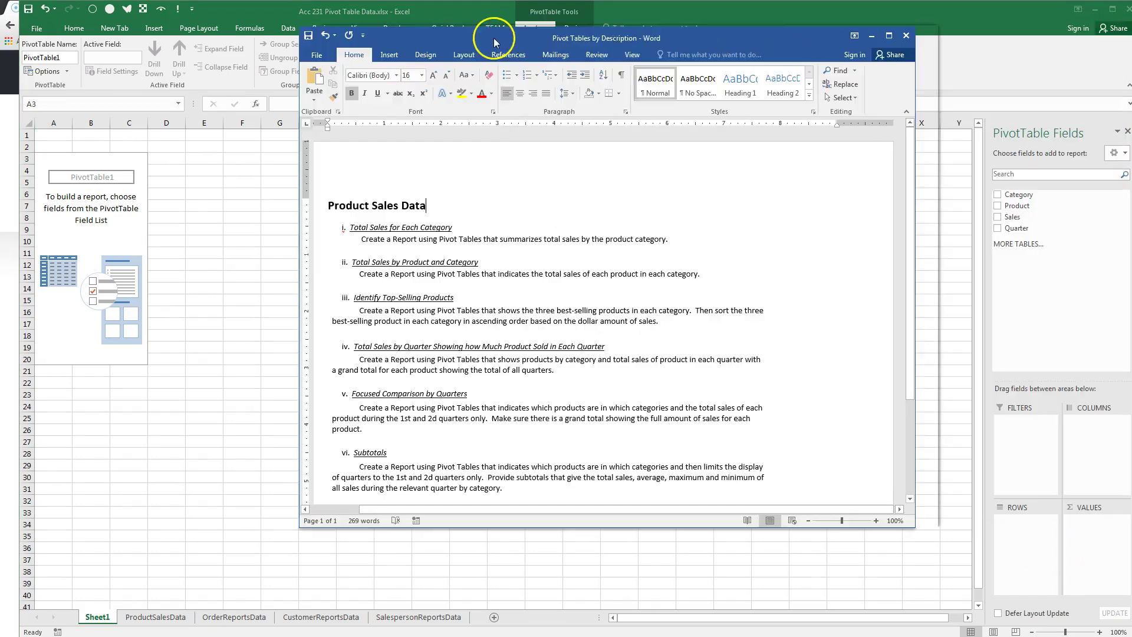
drag(488, 33, 393, 79)
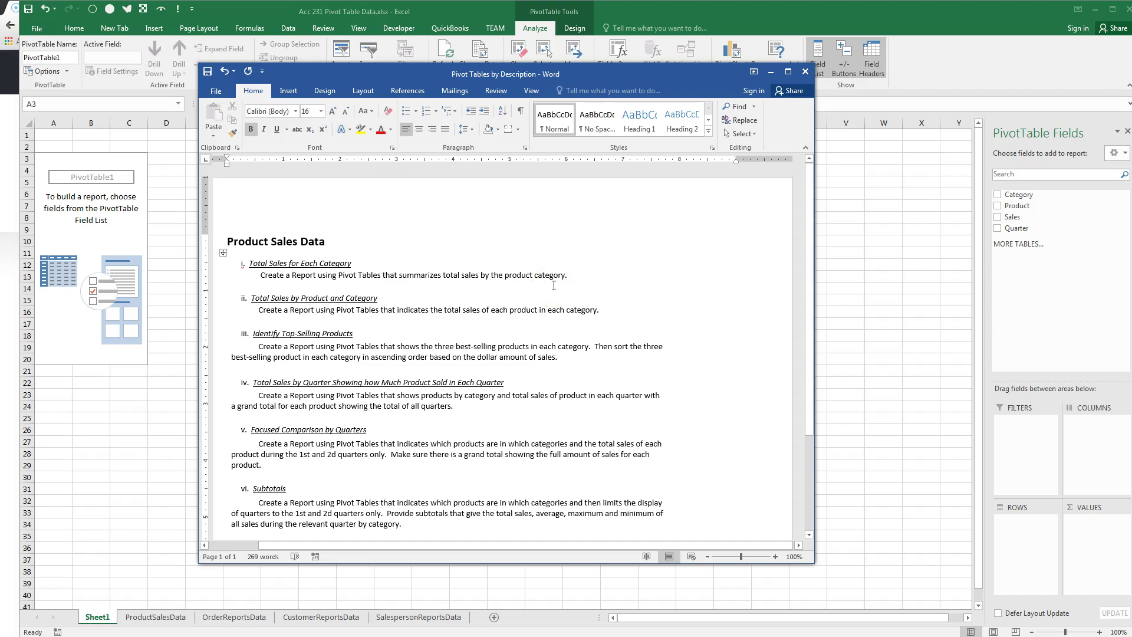
click(560, 285)
click(170, 622)
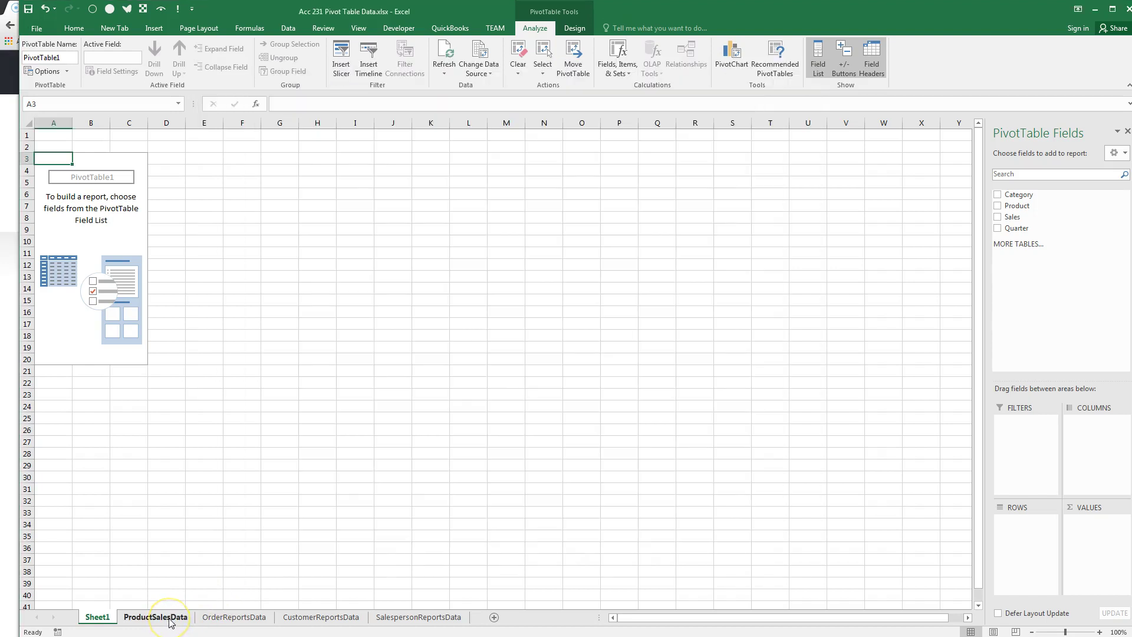
Step: On ProductSalesData, select the Category, Product and Quarter entries in columns A, B and D
click(170, 620)
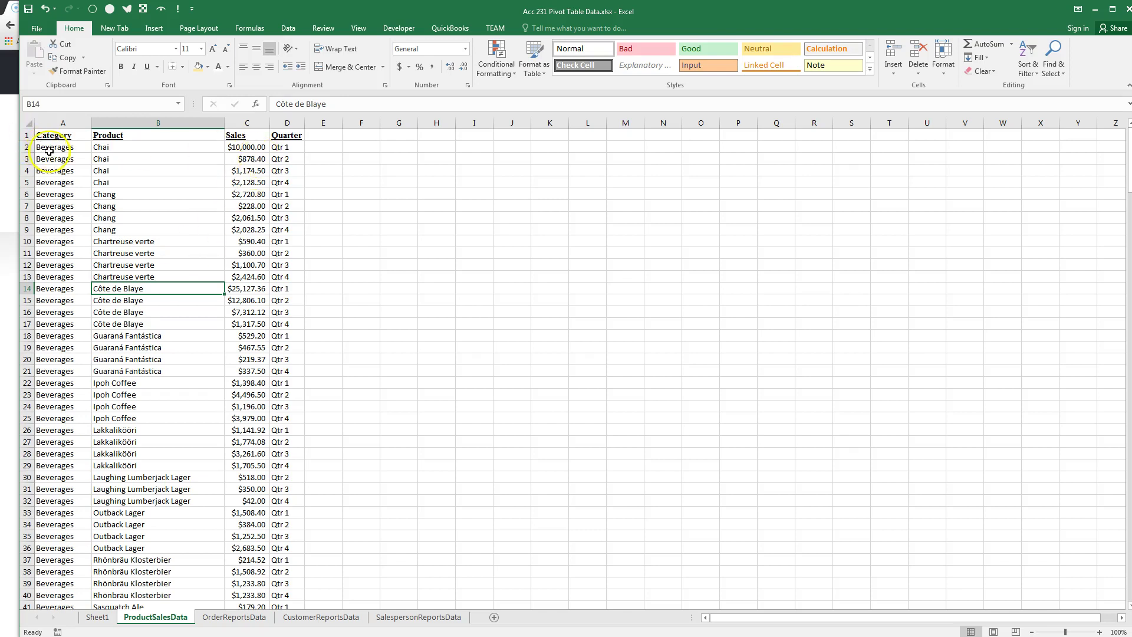
drag(52, 151, 43, 382)
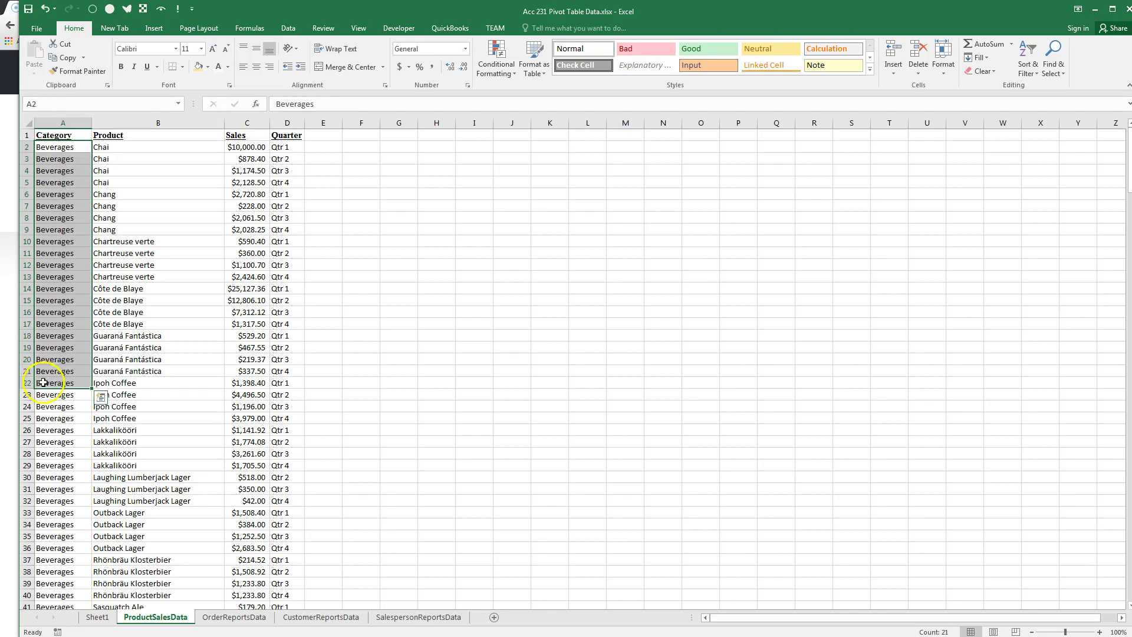
click(137, 170)
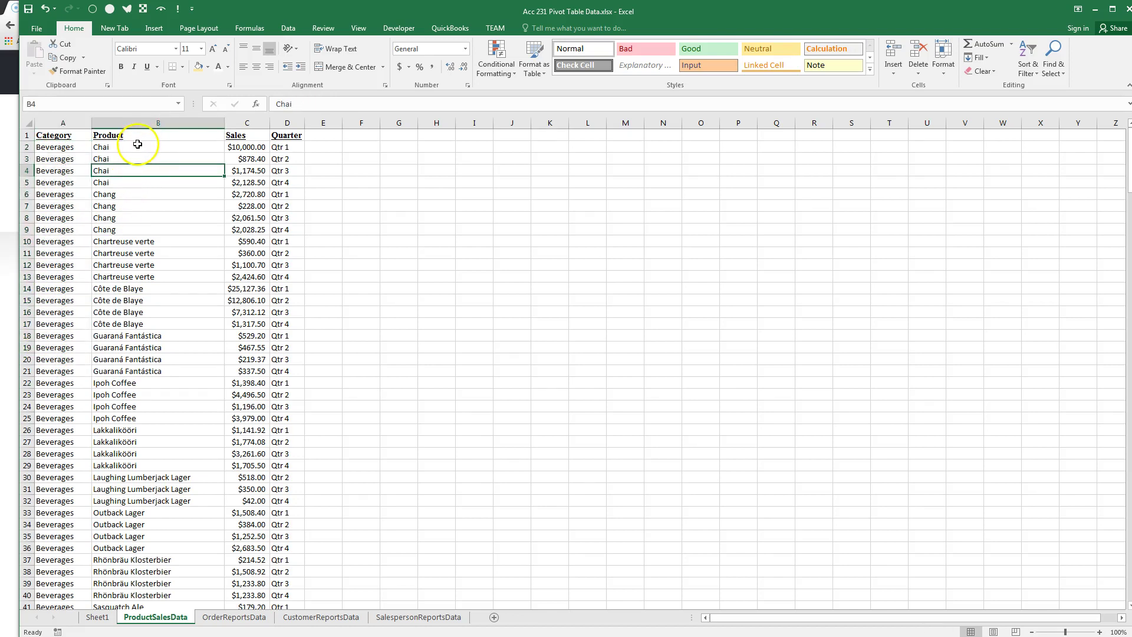
click(138, 146)
click(136, 158)
click(136, 171)
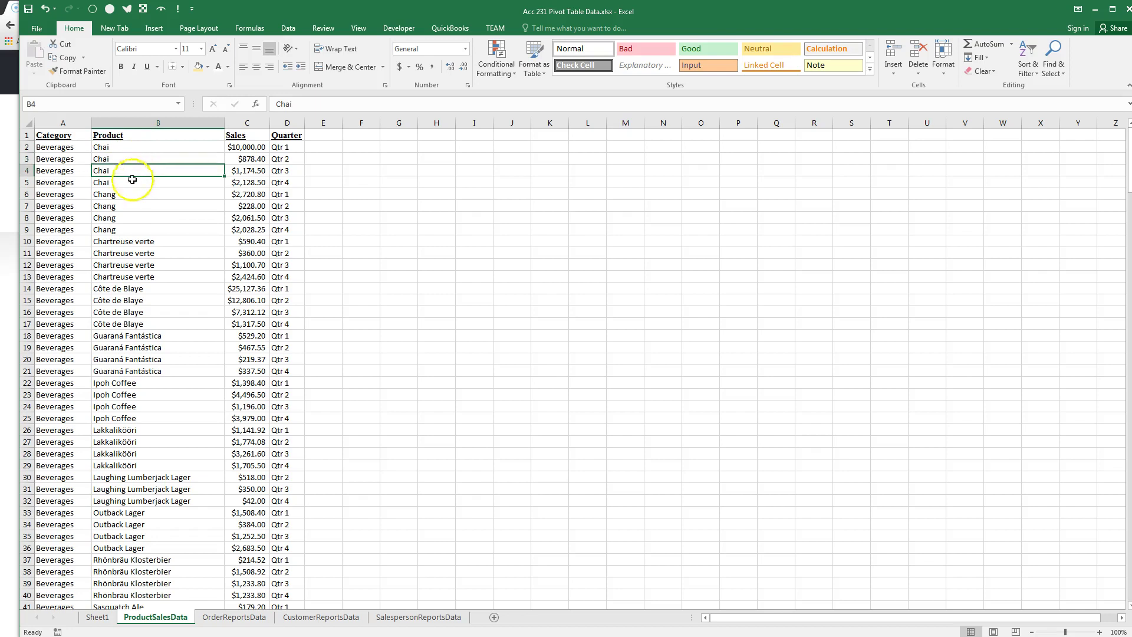
click(131, 182)
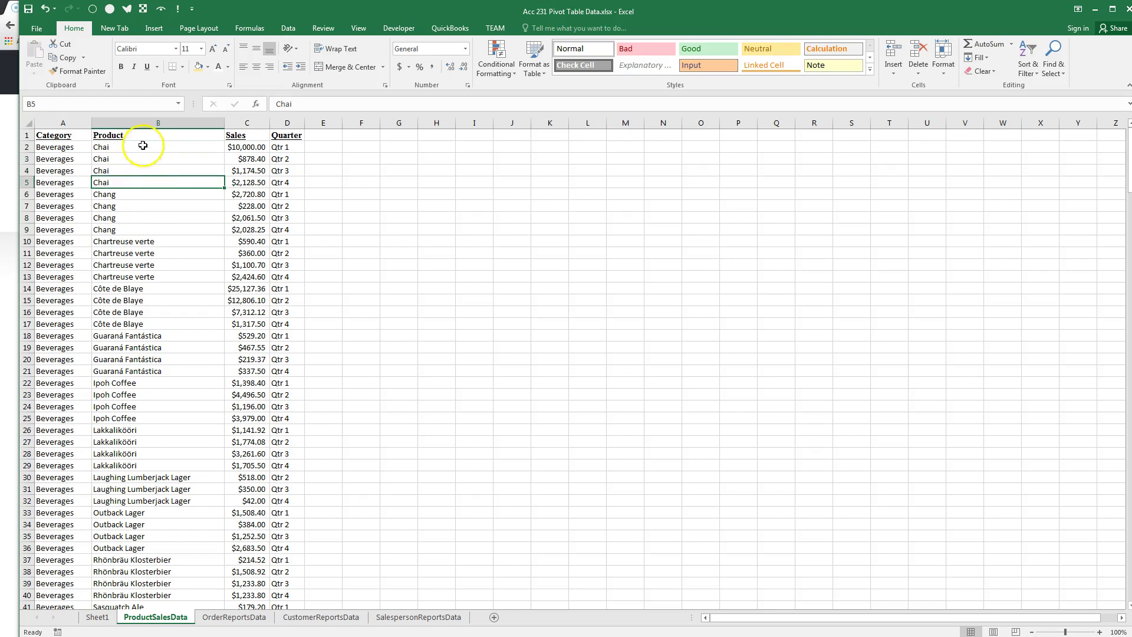
drag(282, 147, 285, 182)
click(285, 182)
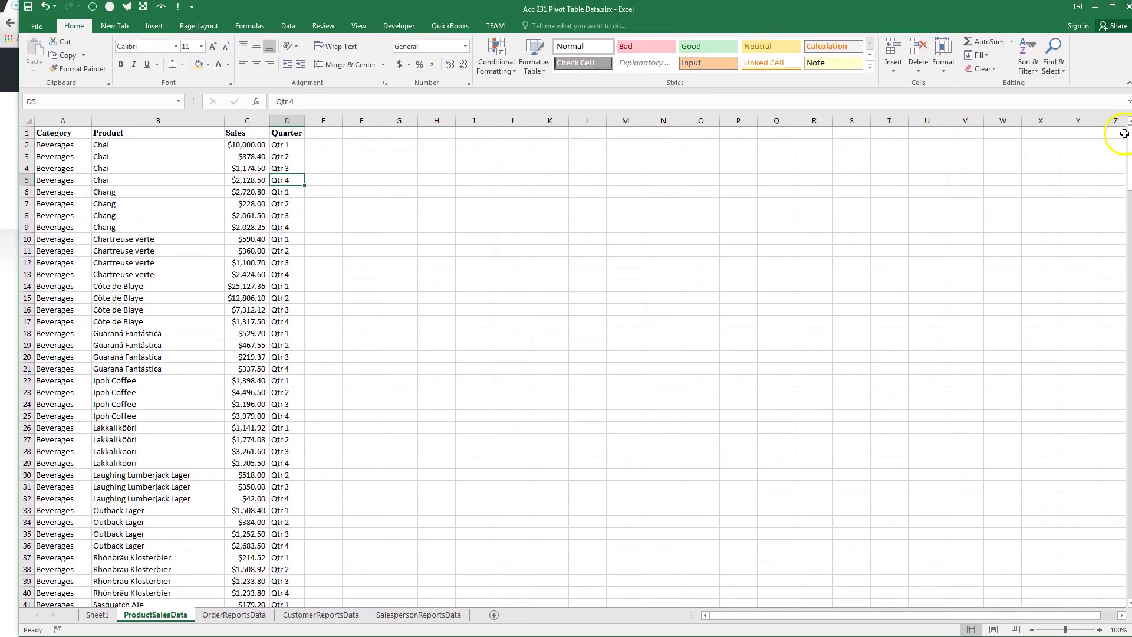
mouse_move(1124, 134)
mouse_down()
mouse_move(1123, 576)
mouse_move(1120, 125)
mouse_up()
Step: Return to Sheet1, dismiss the CCleaner notification, and select PivotTable1 to show its field list
click(97, 615)
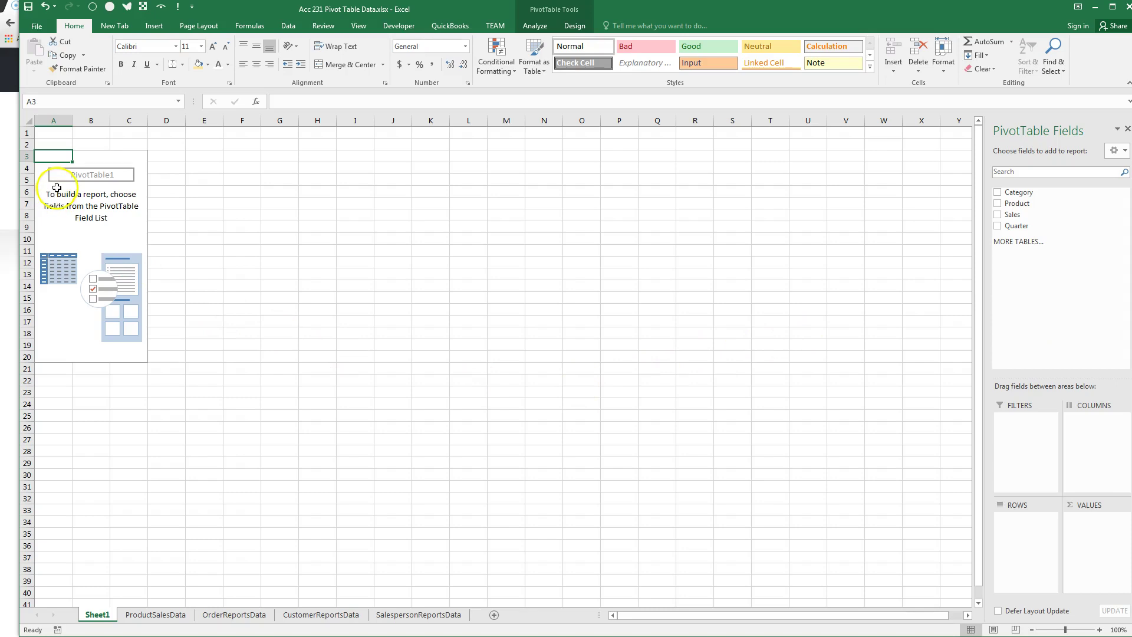
click(344, 214)
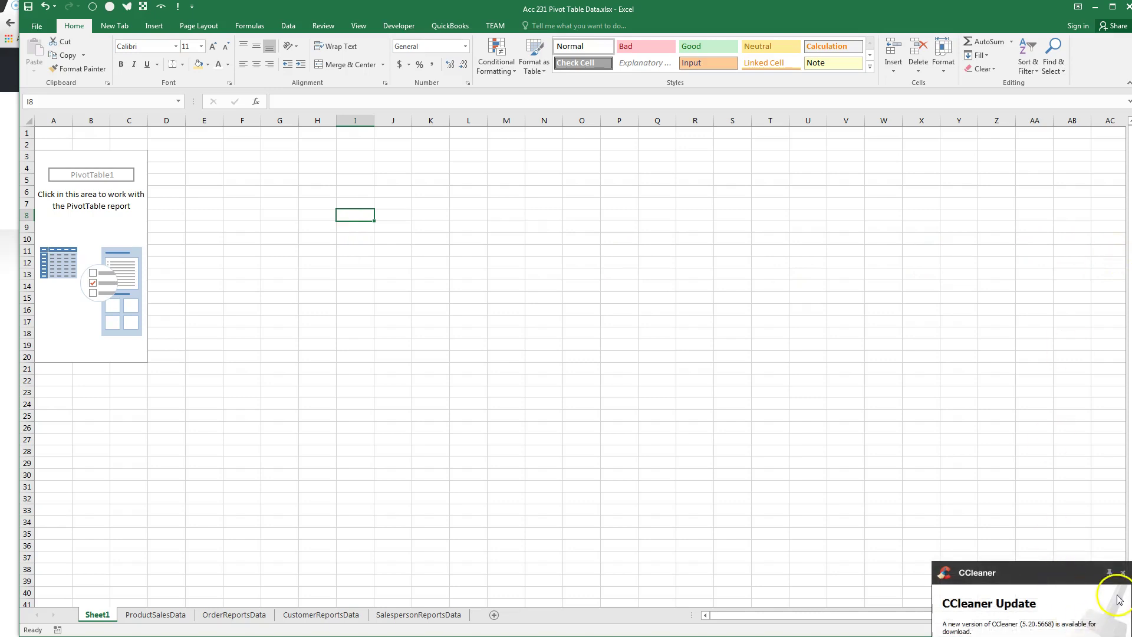
click(1122, 573)
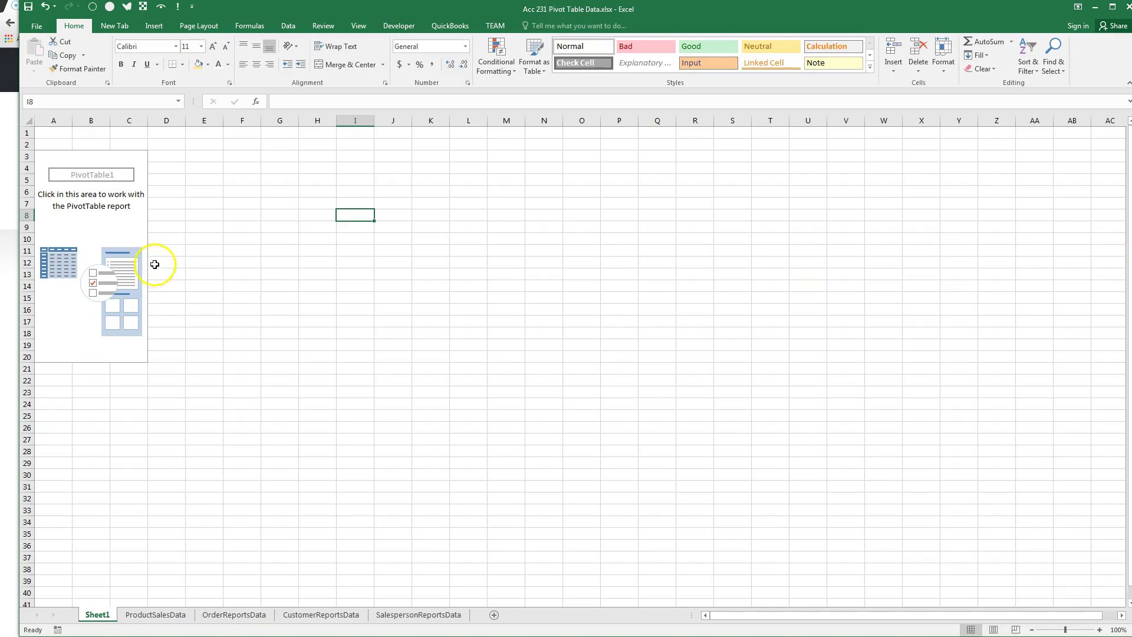
click(112, 208)
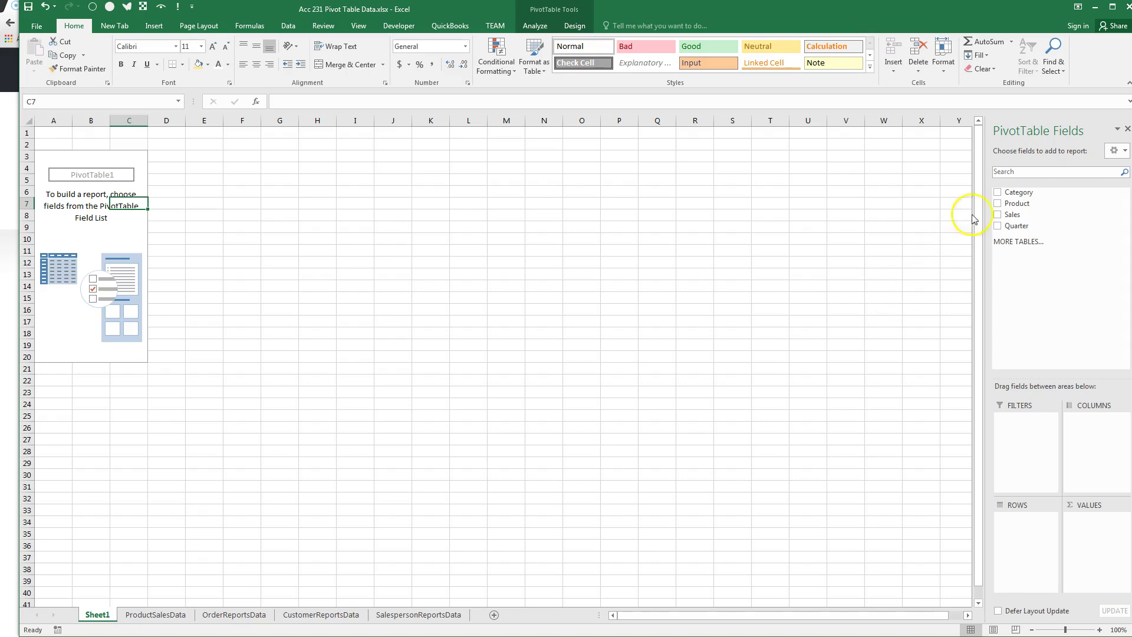
click(997, 193)
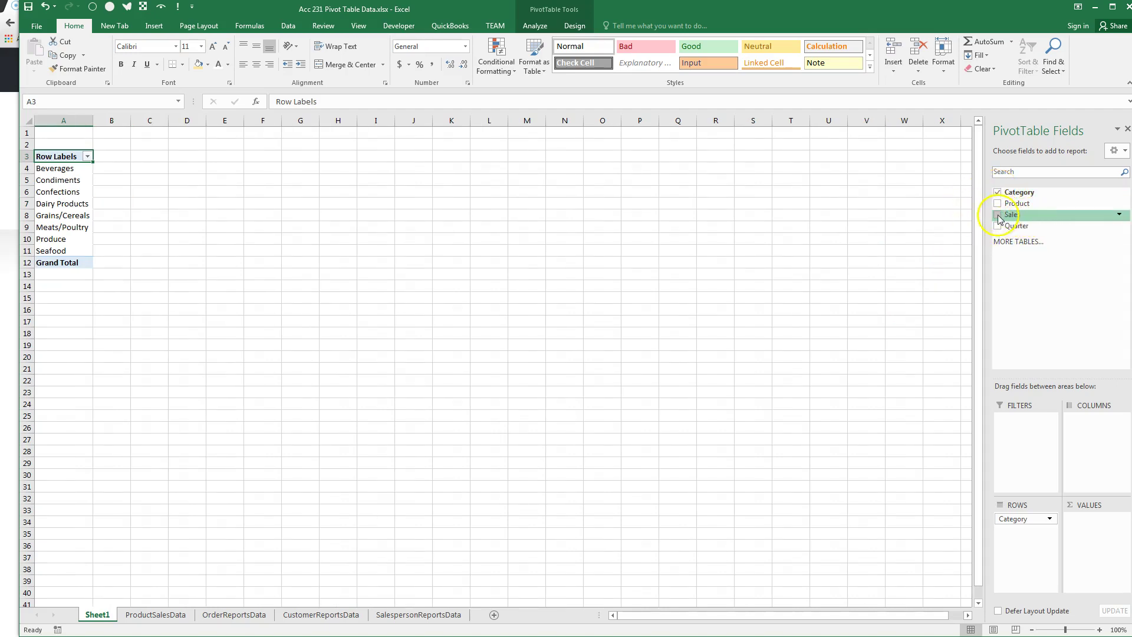
click(998, 215)
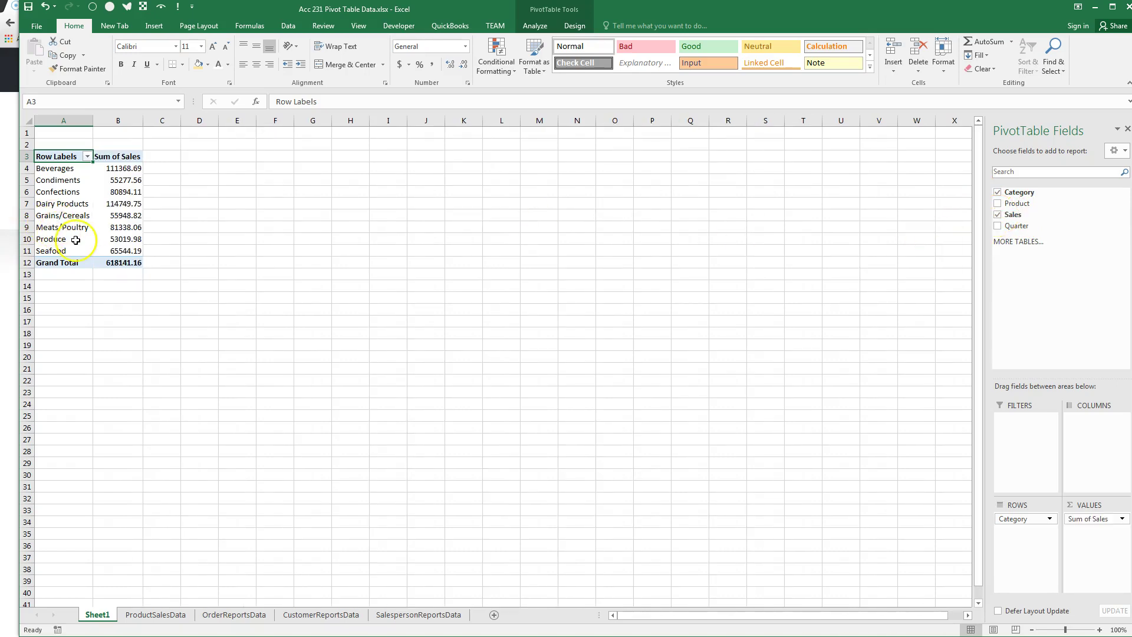
click(72, 170)
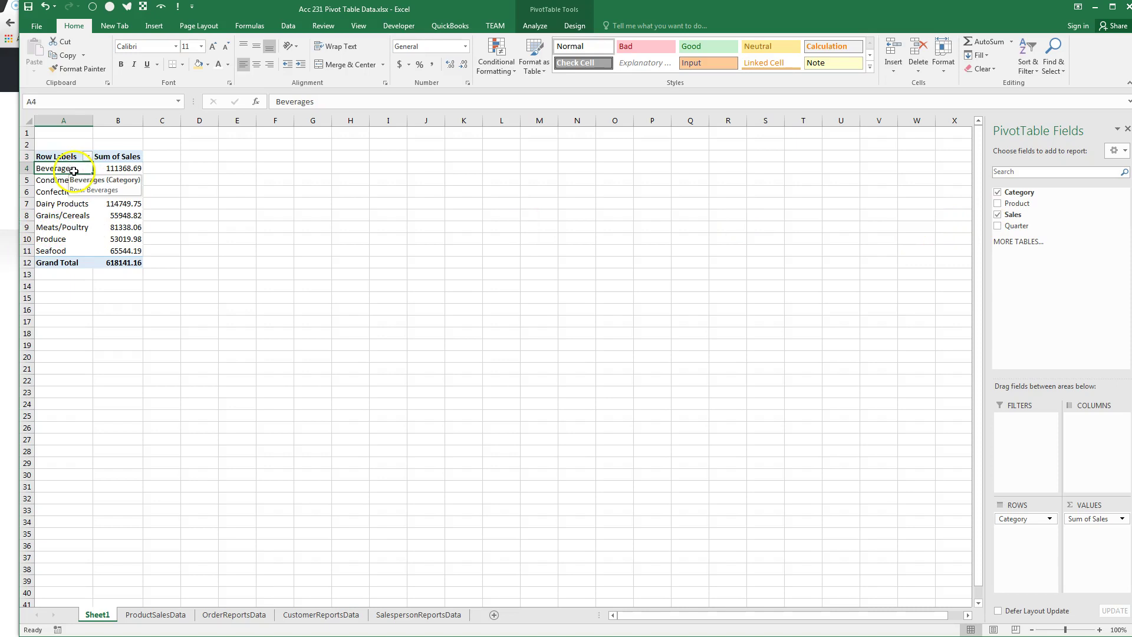
click(109, 170)
mouse_move(142, 195)
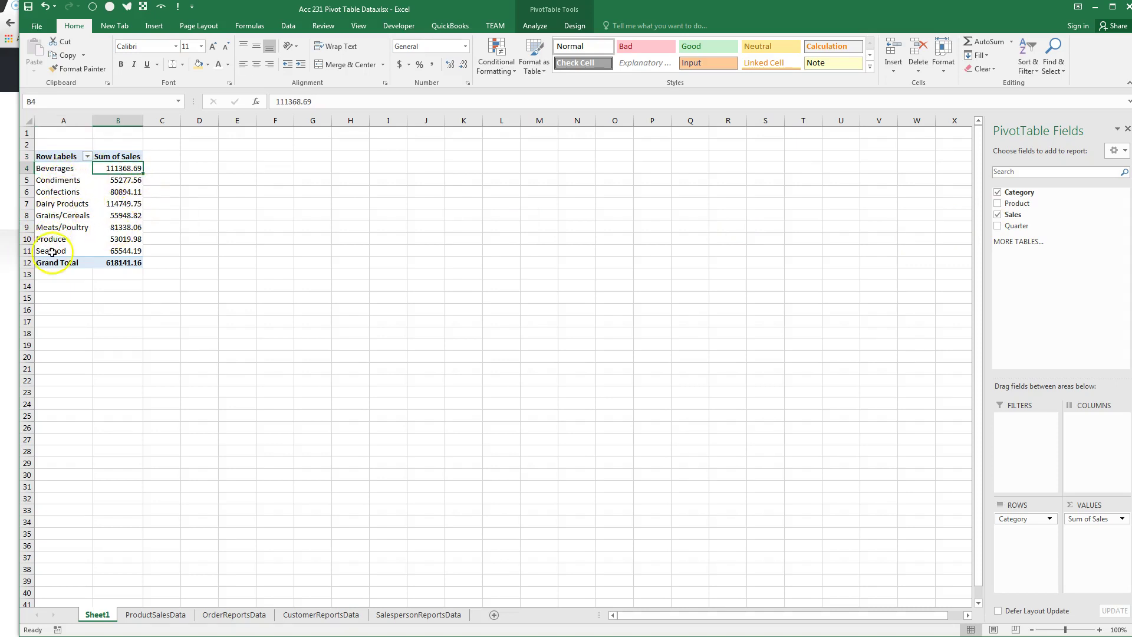
click(62, 169)
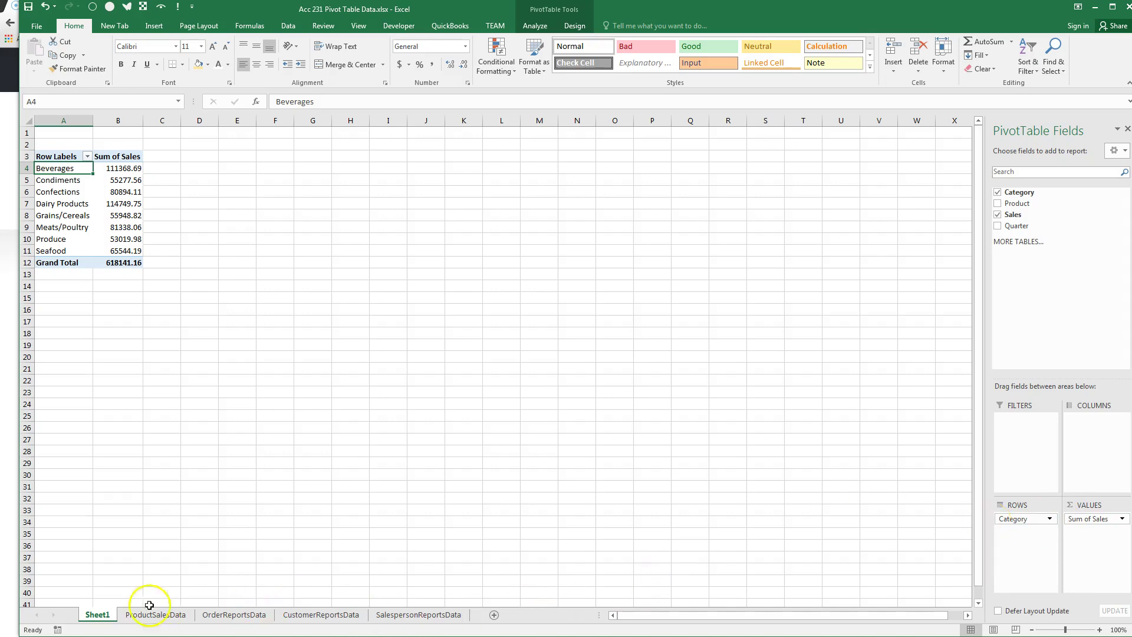
Step: Rename Sheet1 to 'Answer One'
right_click(105, 619)
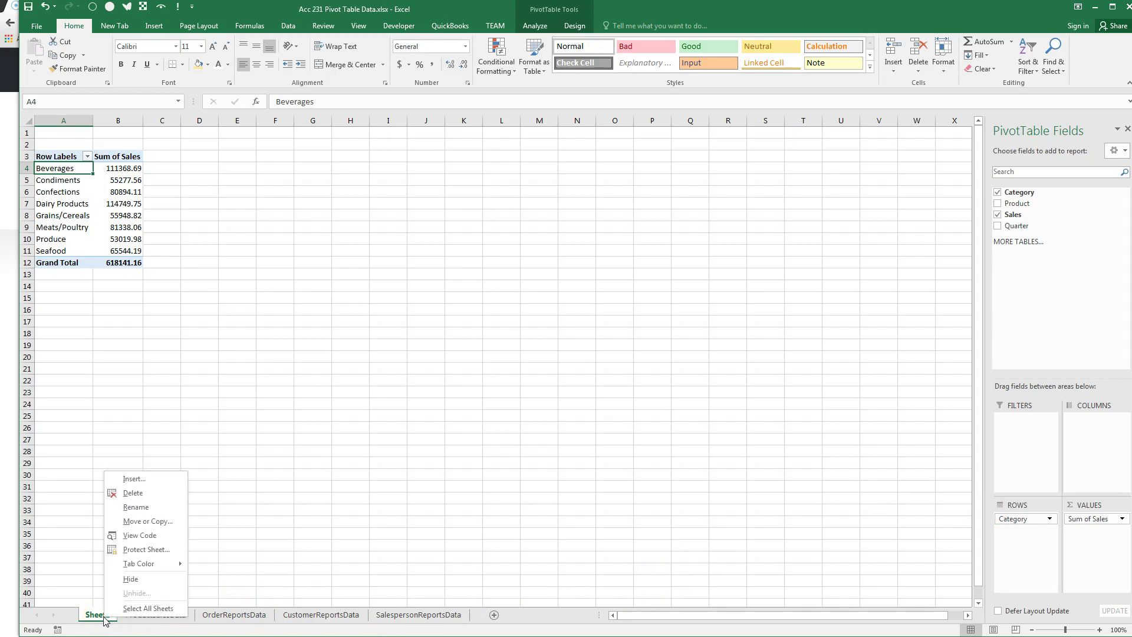
click(136, 507)
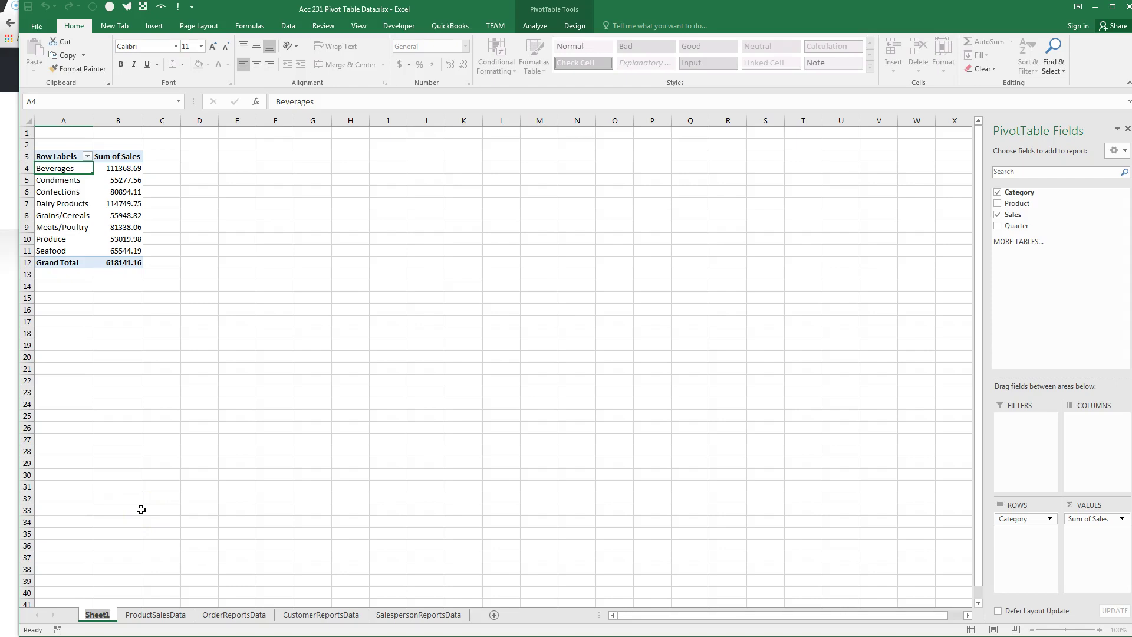
key(BackSpace)
text(Ans)
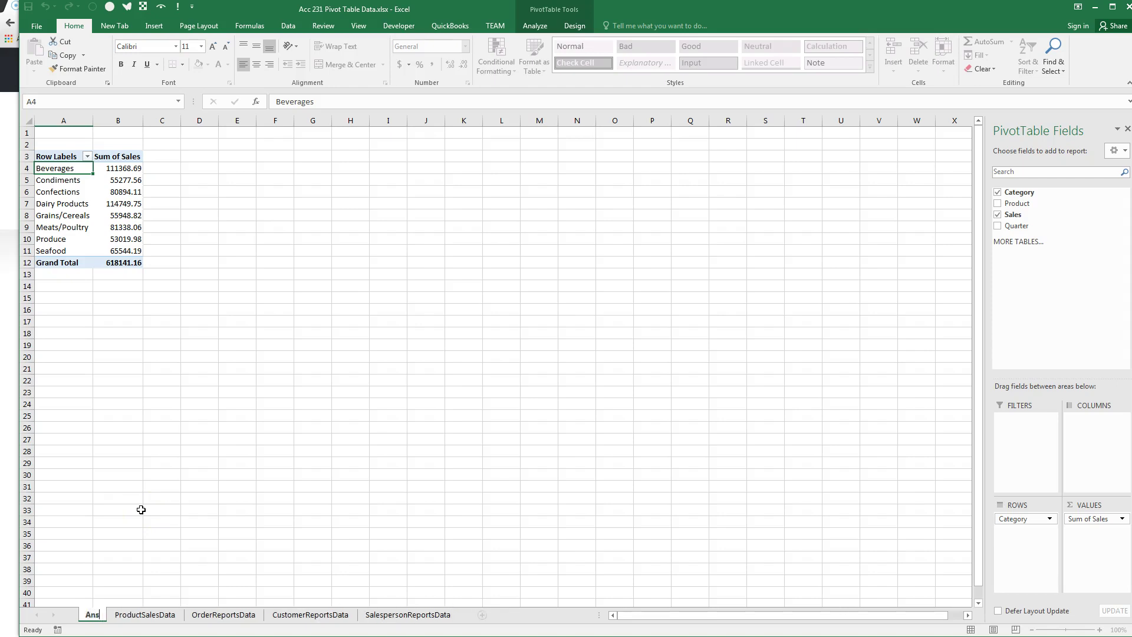
text(wer One)
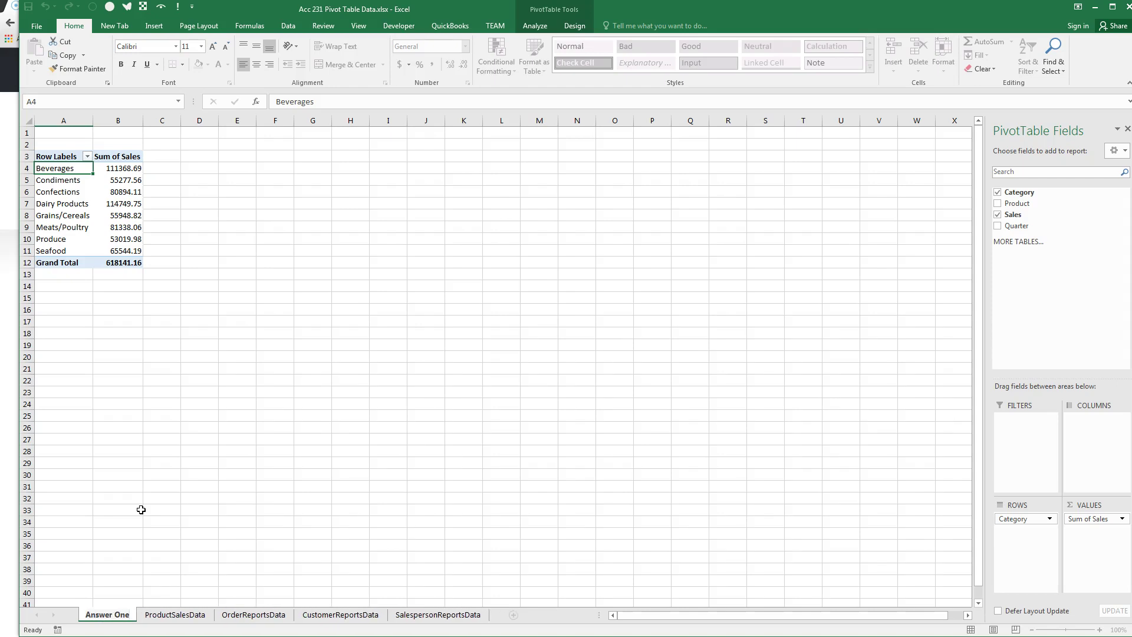
click(164, 614)
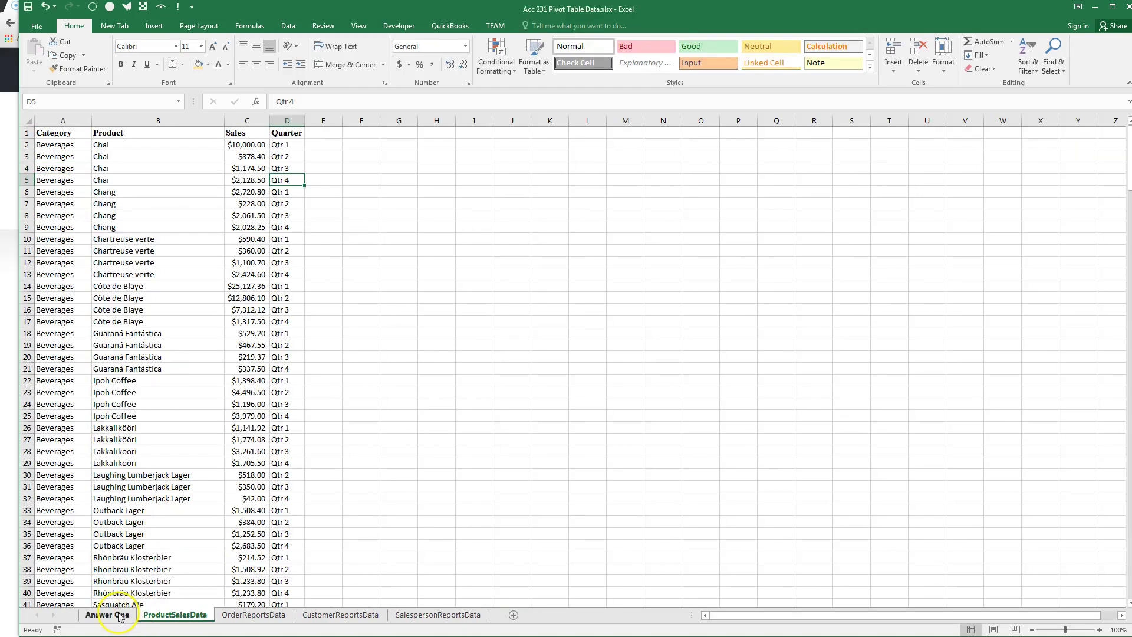
Step: Color the Answer One tab red and move it to the end, after SalespersonReportsData
click(120, 616)
right_click(119, 616)
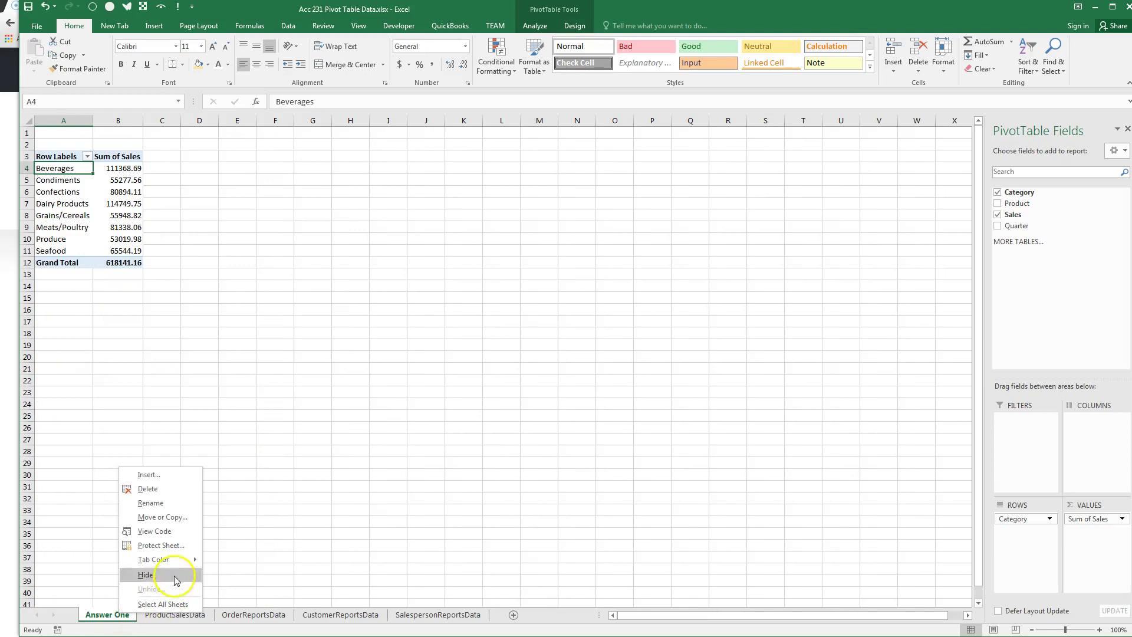
mouse_move(177, 559)
click(217, 584)
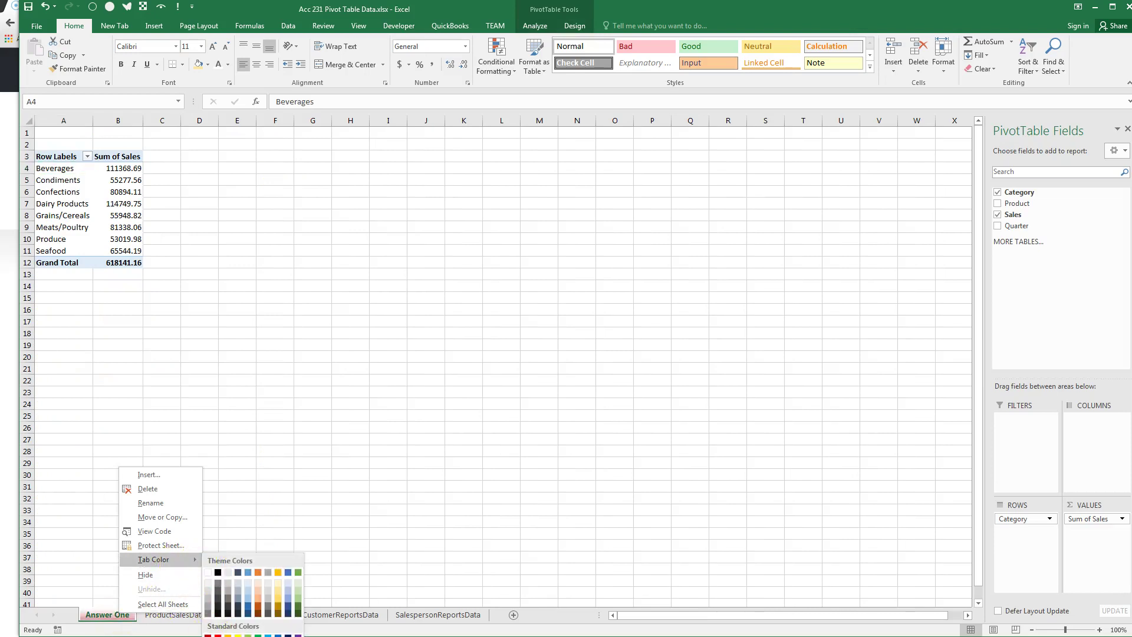
click(189, 614)
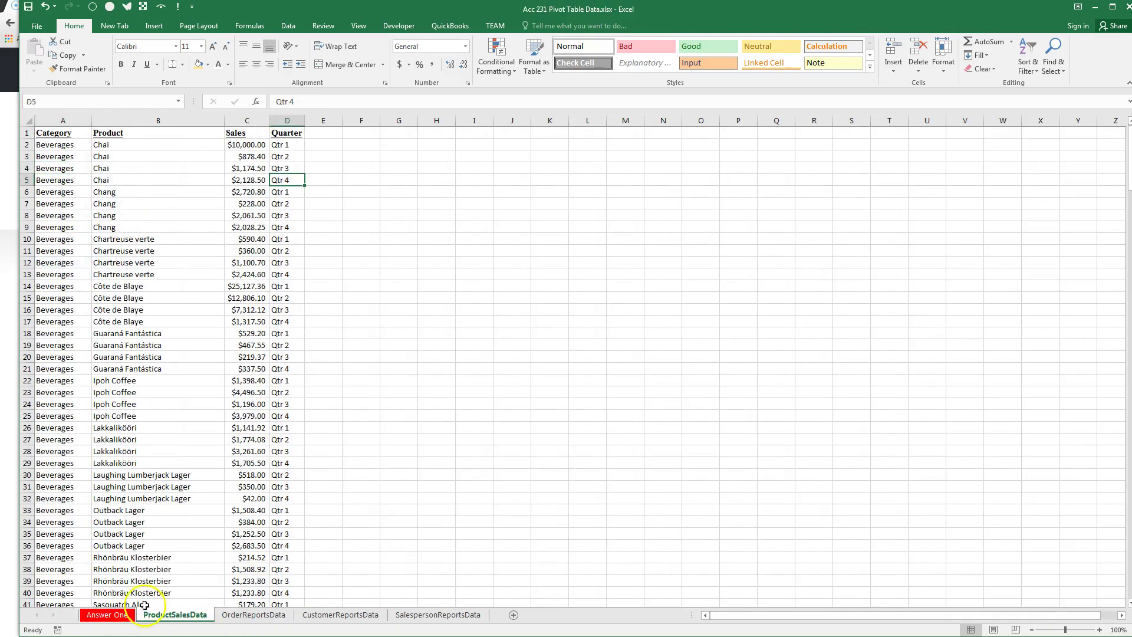
click(103, 616)
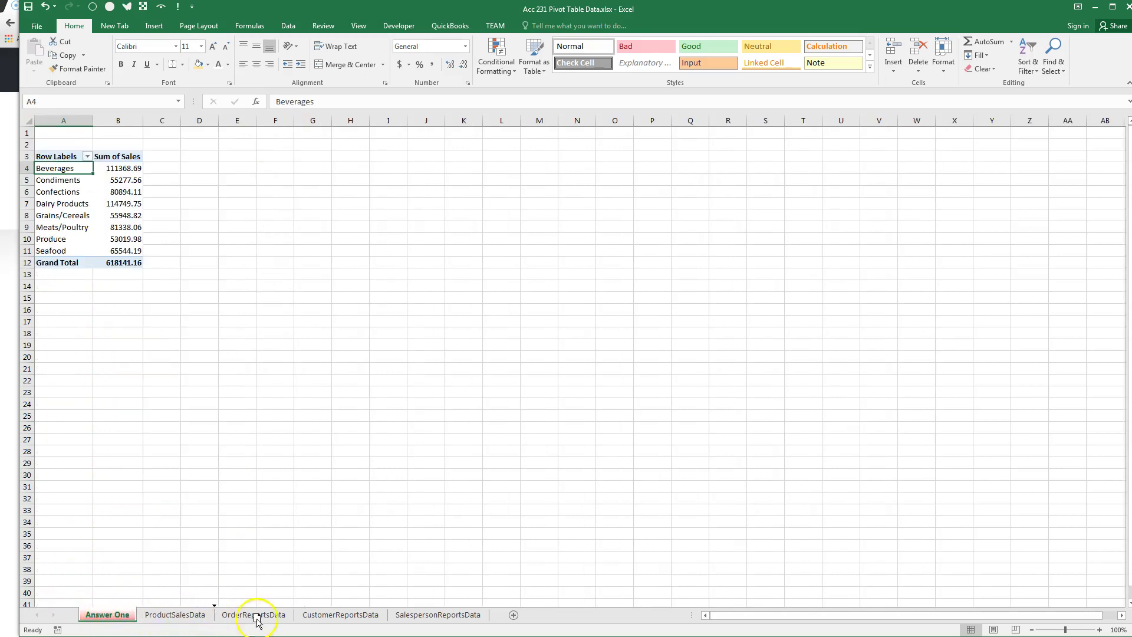
drag(359, 624, 361, 622)
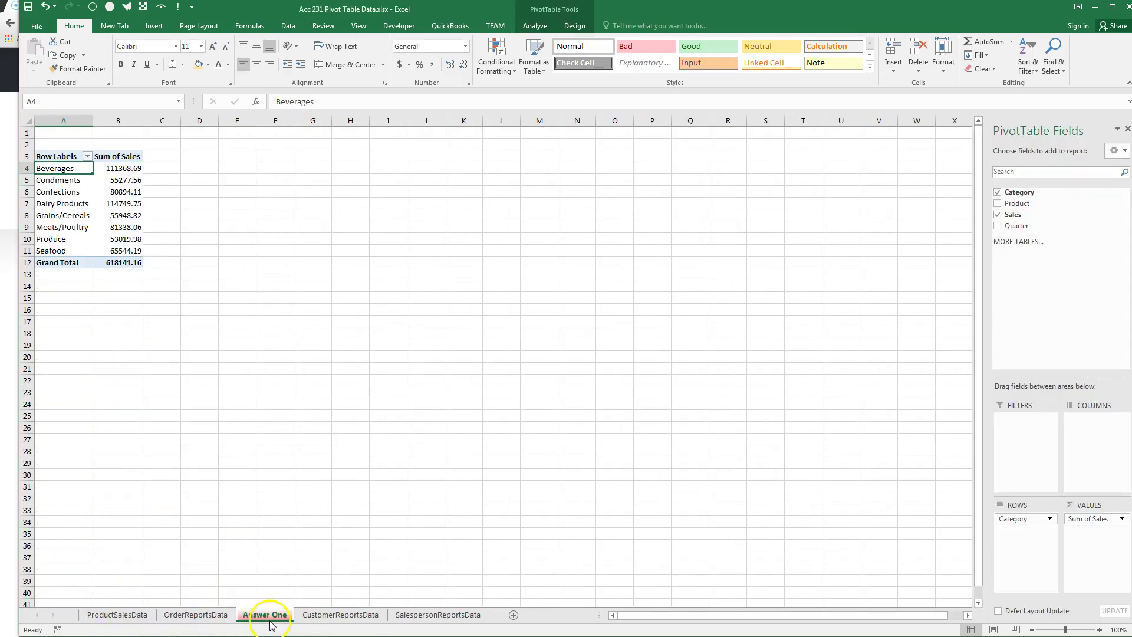
drag(268, 619, 498, 619)
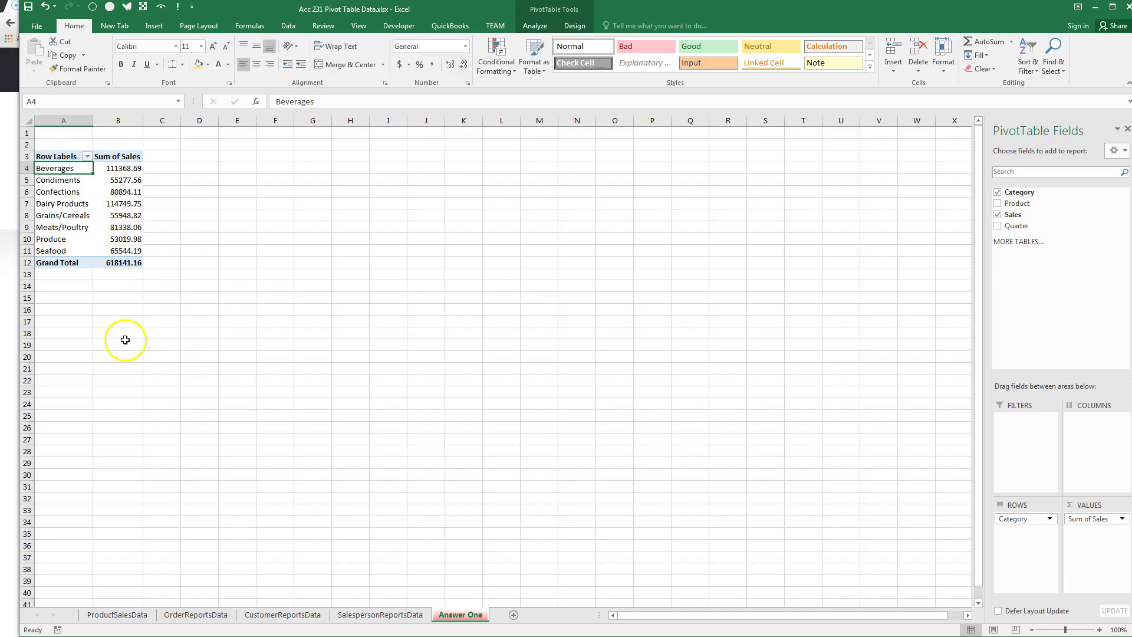
Step: Format the Sum of Sales values as Number with thousands separators
click(120, 214)
right_click(120, 215)
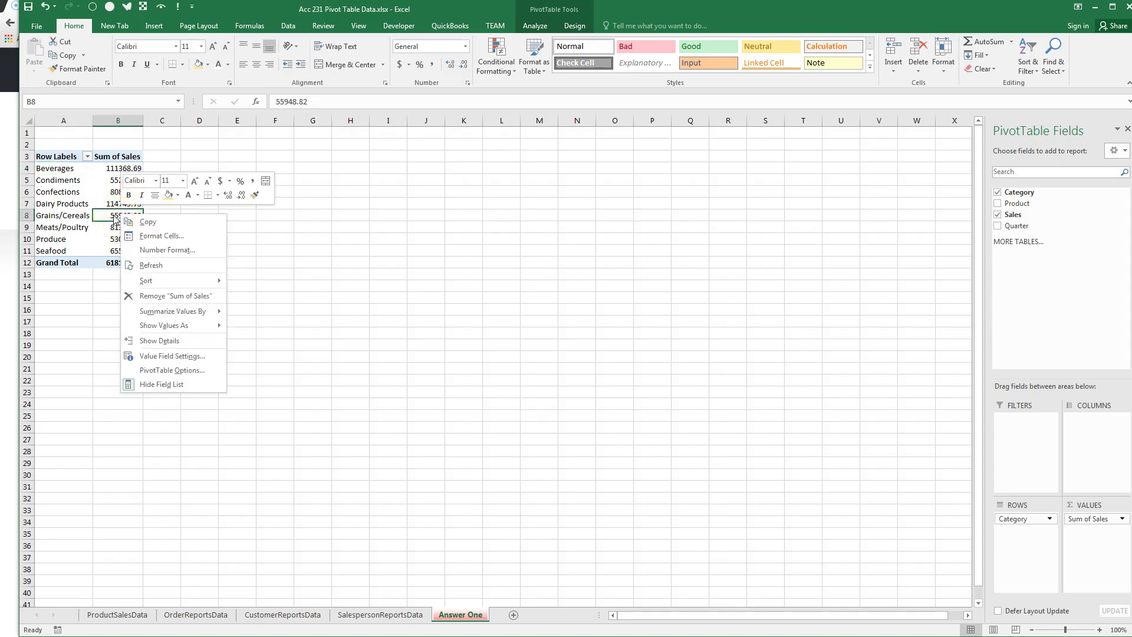
click(148, 249)
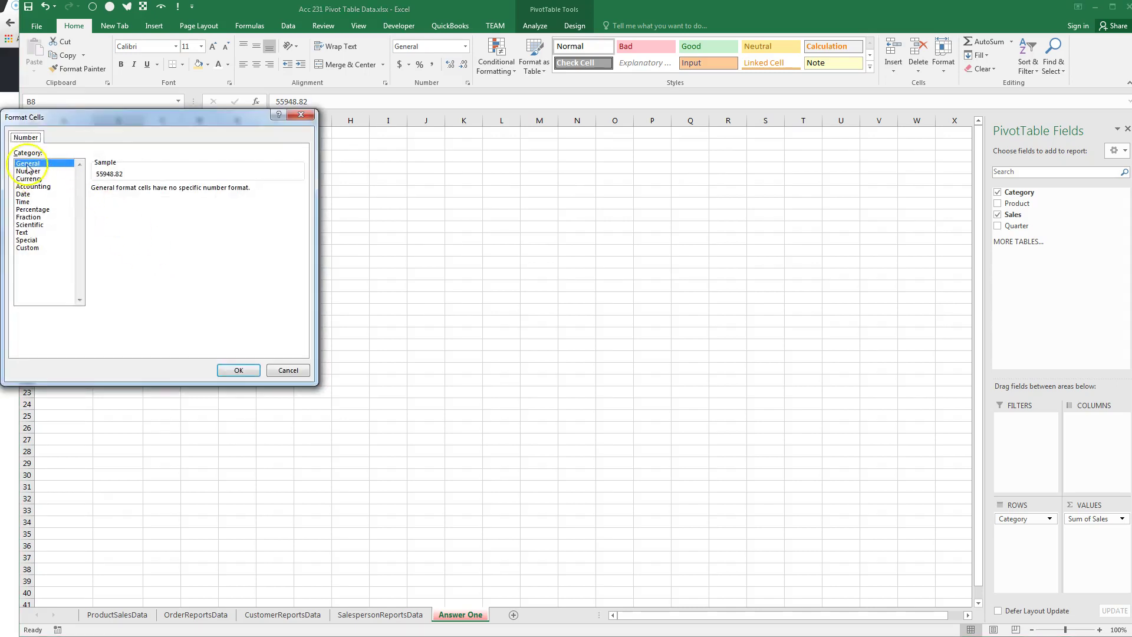
click(28, 171)
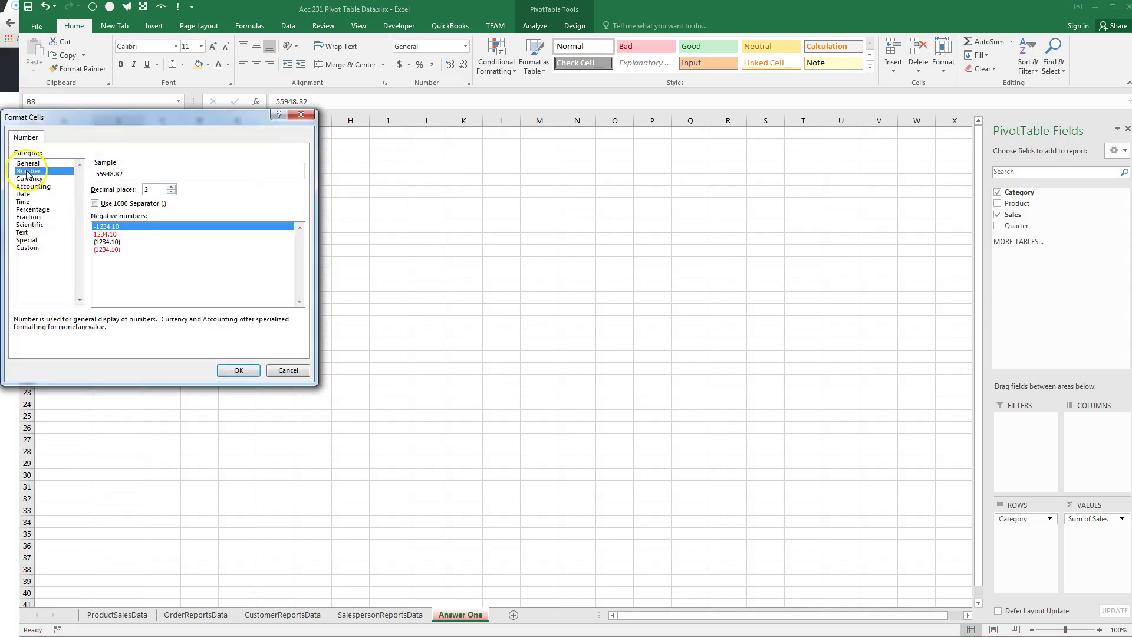
click(95, 204)
click(232, 370)
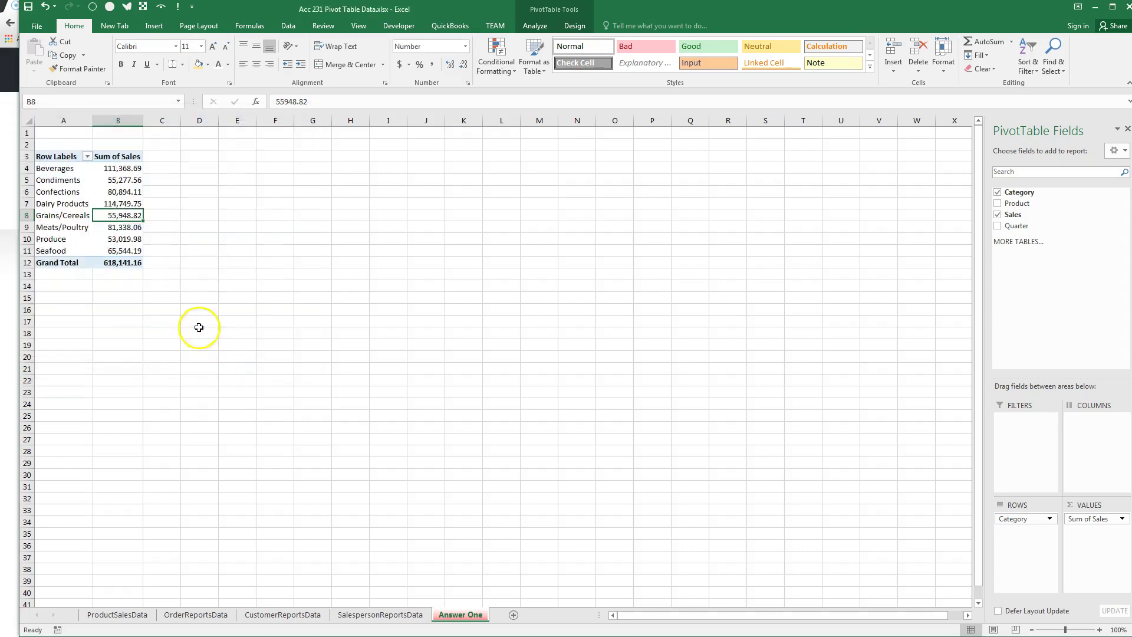
Step: Reformat the values as Accounting, then as Currency with dollar signs and two decimals
right_click(122, 191)
click(155, 225)
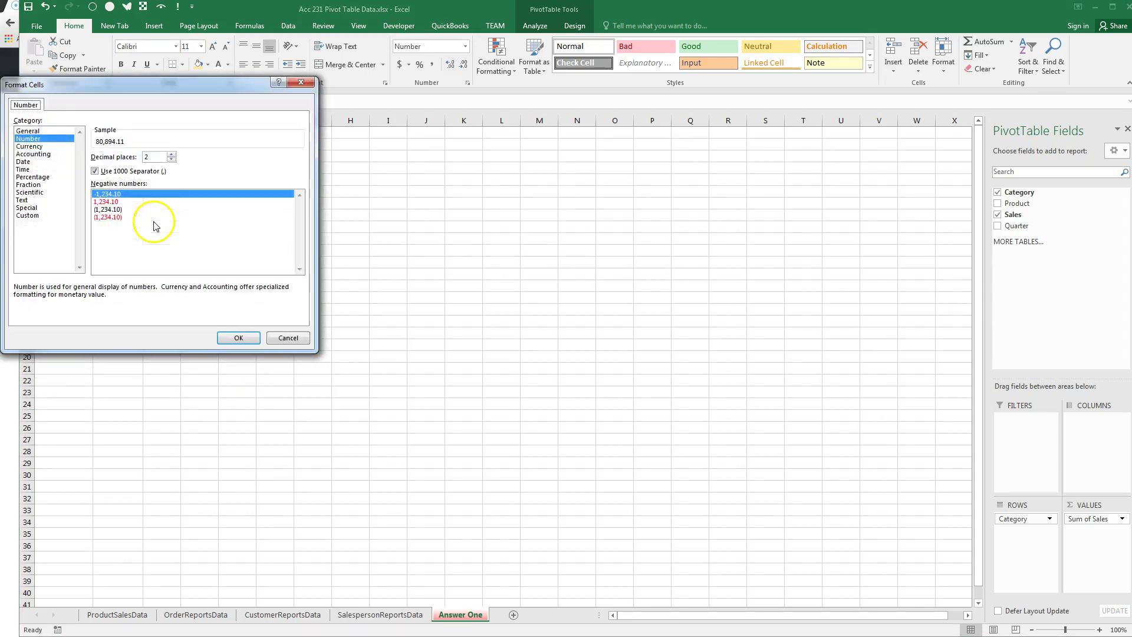
click(32, 155)
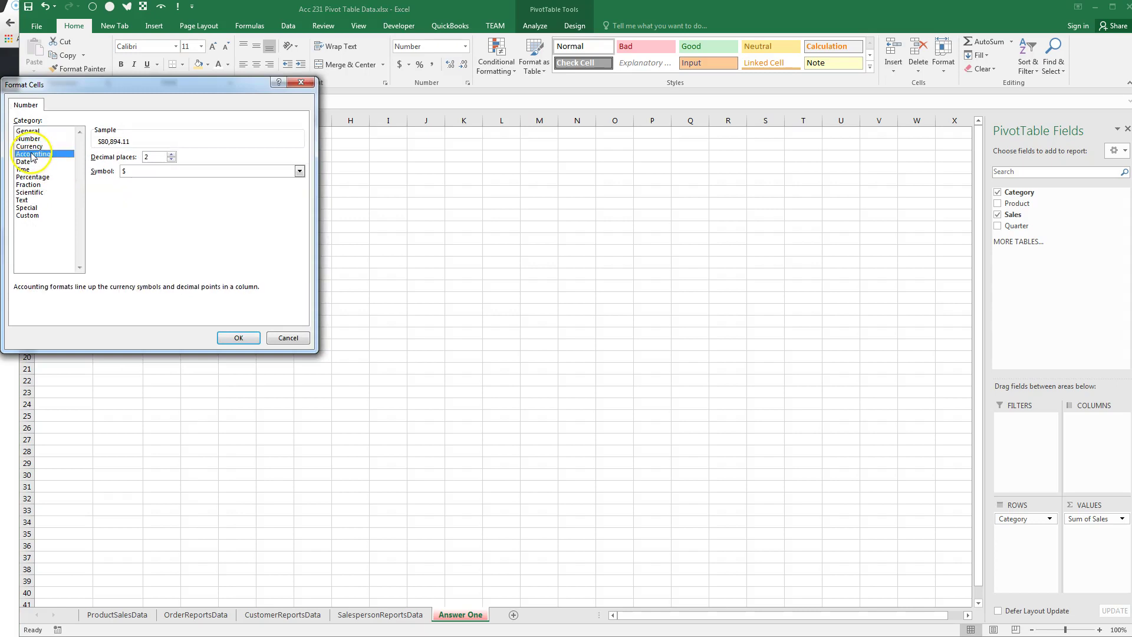
click(238, 337)
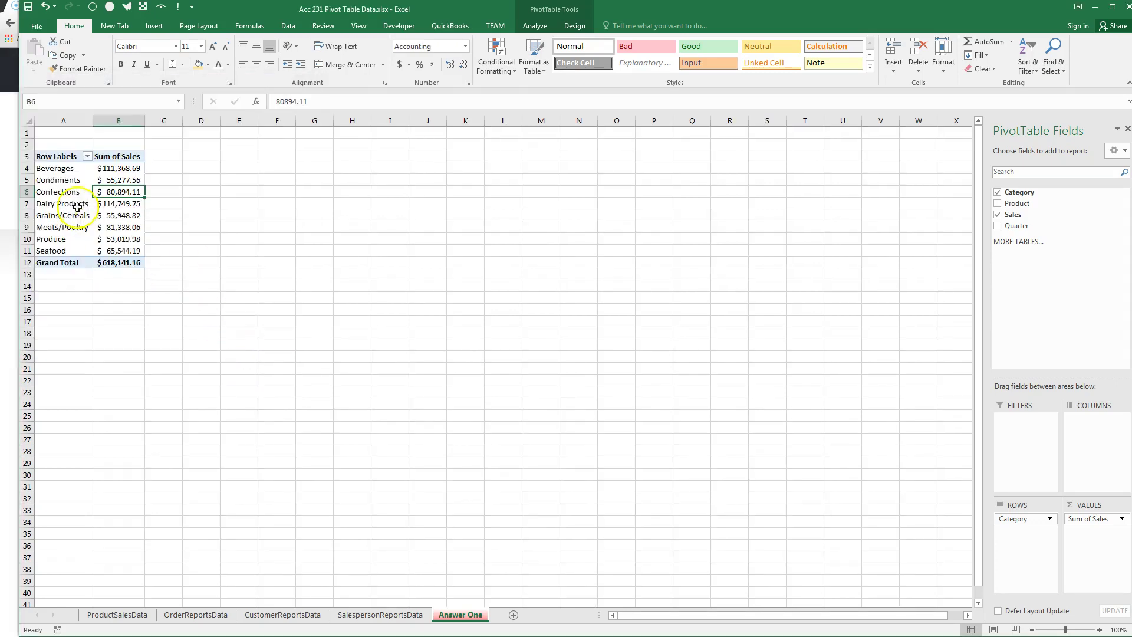
right_click(121, 203)
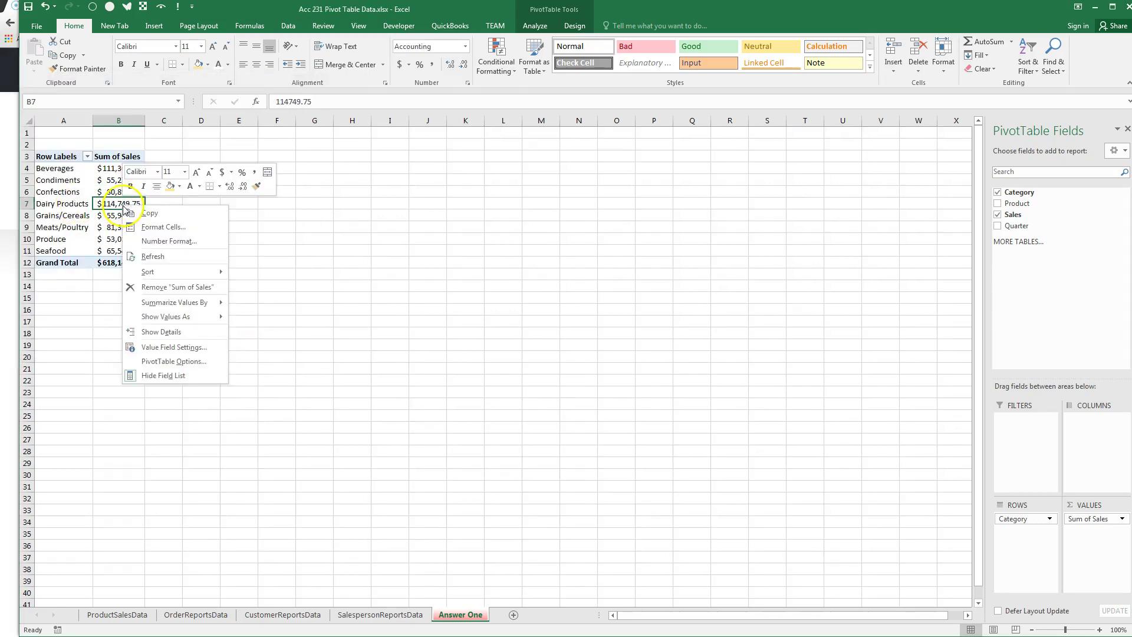
click(169, 241)
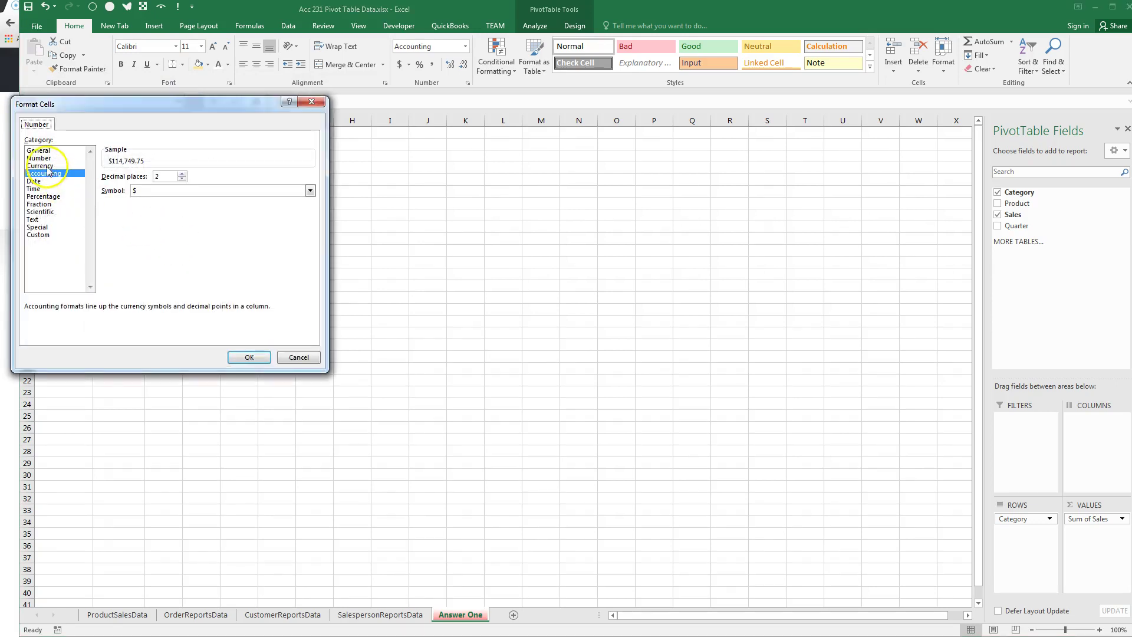
click(39, 166)
click(253, 356)
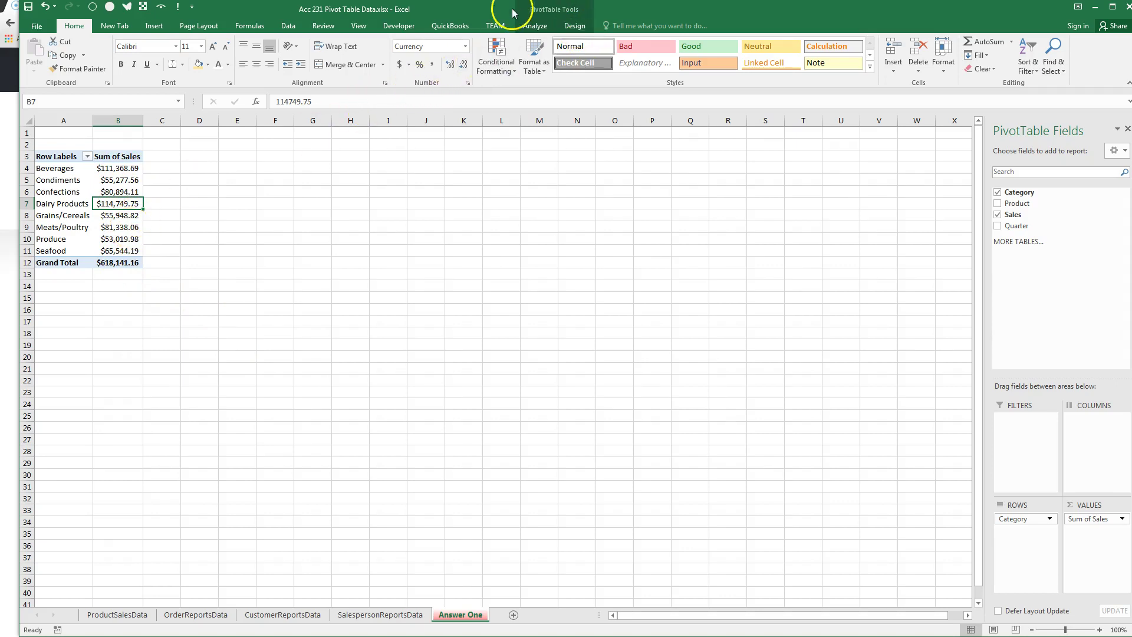
Step: Apply a dark blue style from the PivotTable Styles gallery to the Answer One pivot table
click(536, 154)
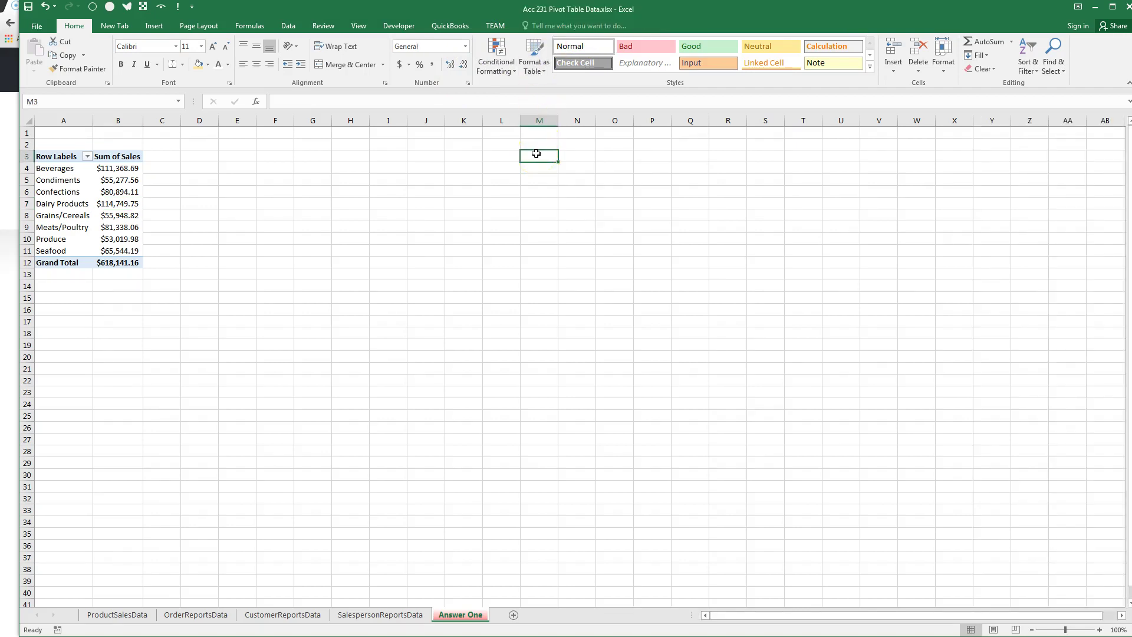
click(129, 195)
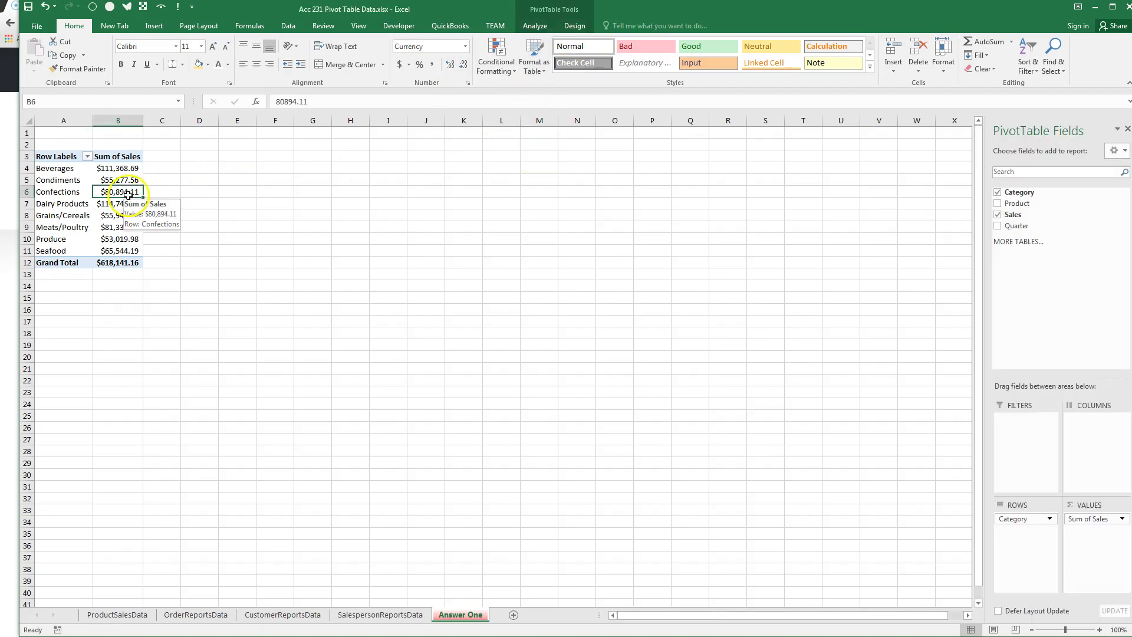
click(574, 26)
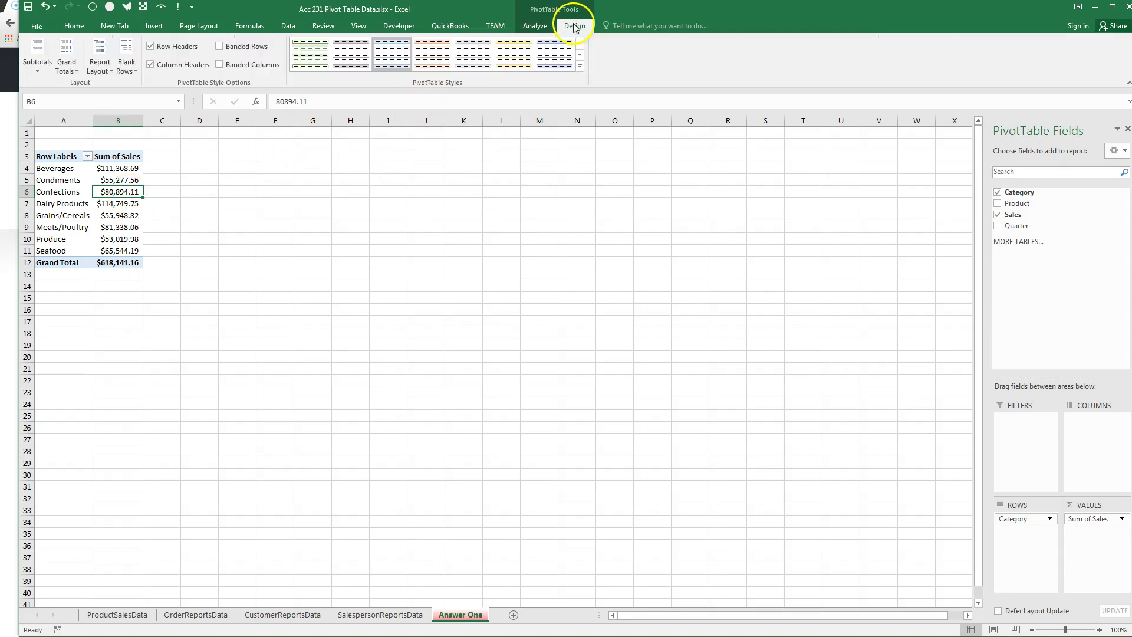
click(582, 73)
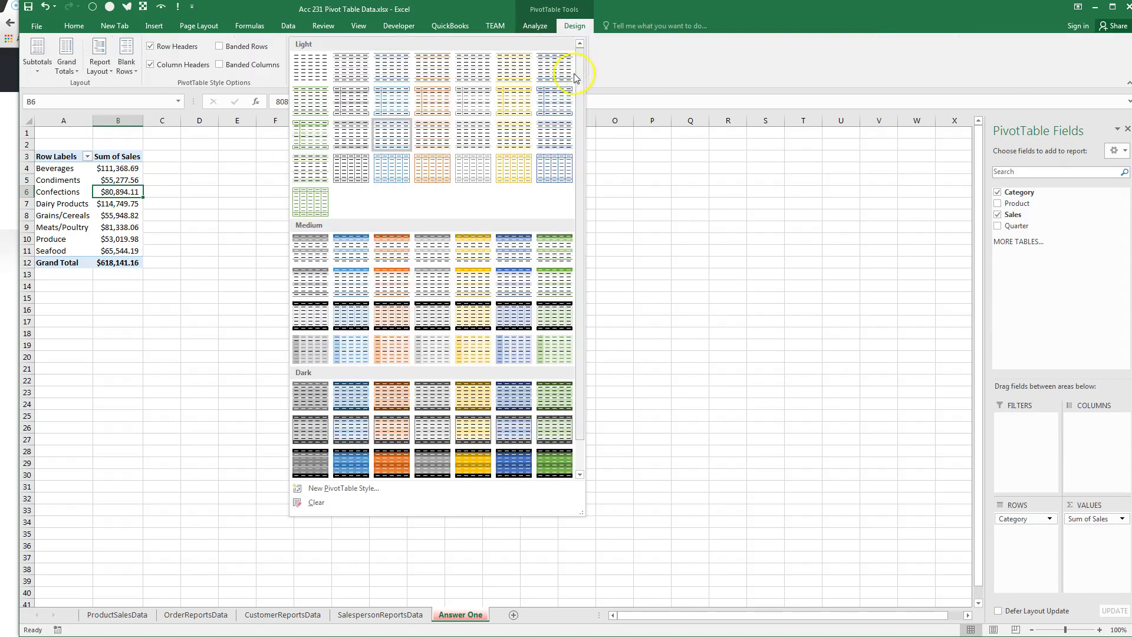
click(519, 396)
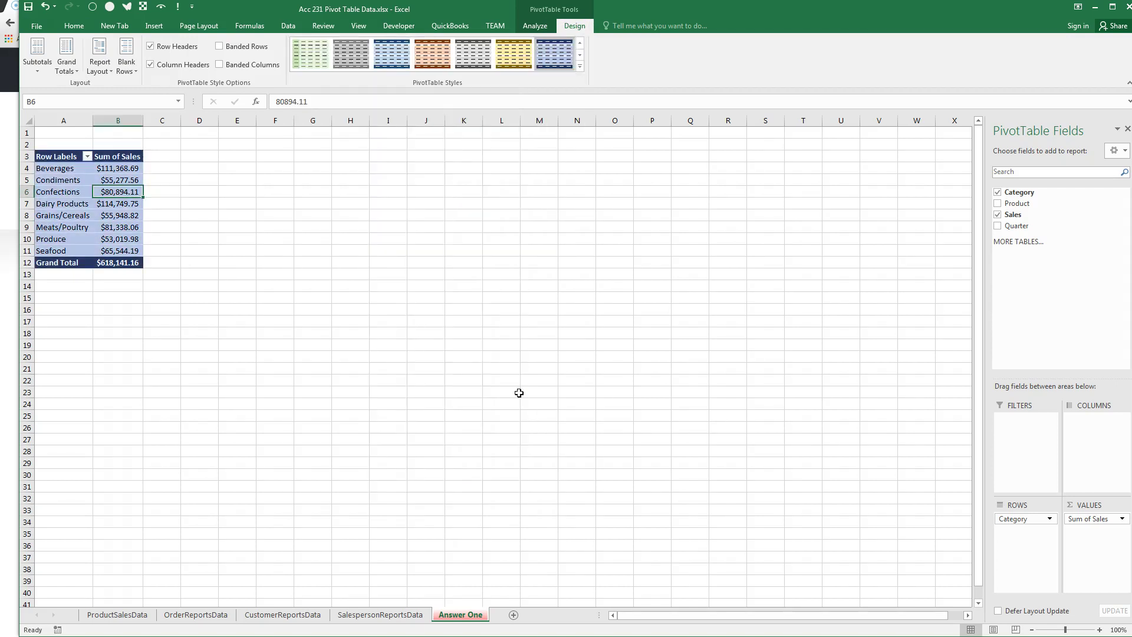
click(517, 398)
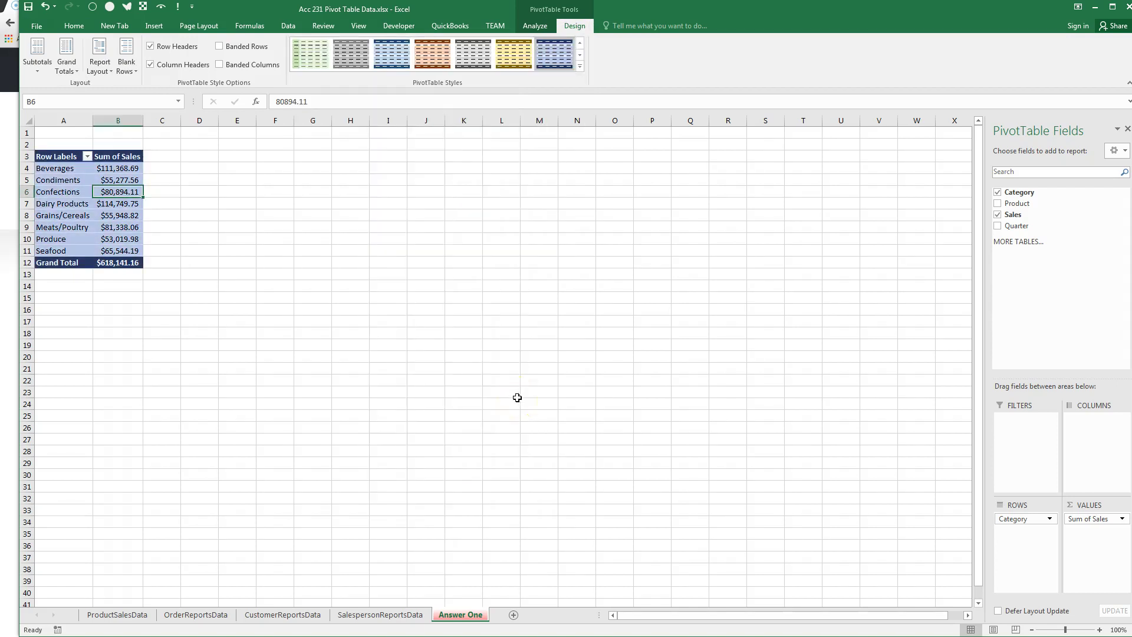